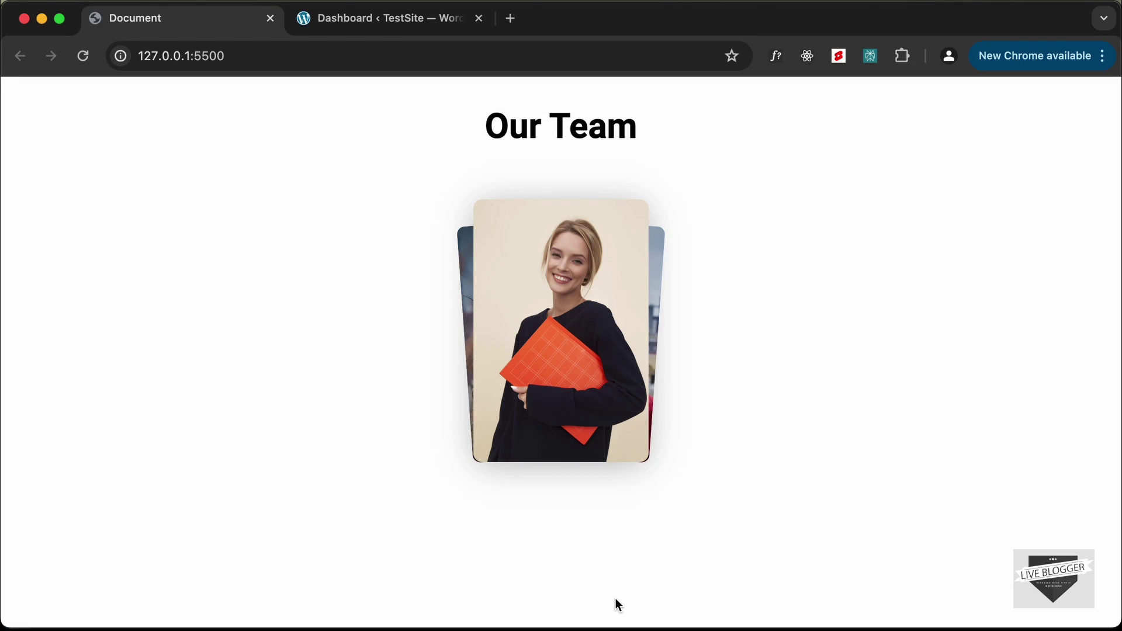
- Preview the fanned Our Team photo cards on the 127.0.0.1:5500 demo page
mouse_move(593, 404)
mouse_move(559, 428)
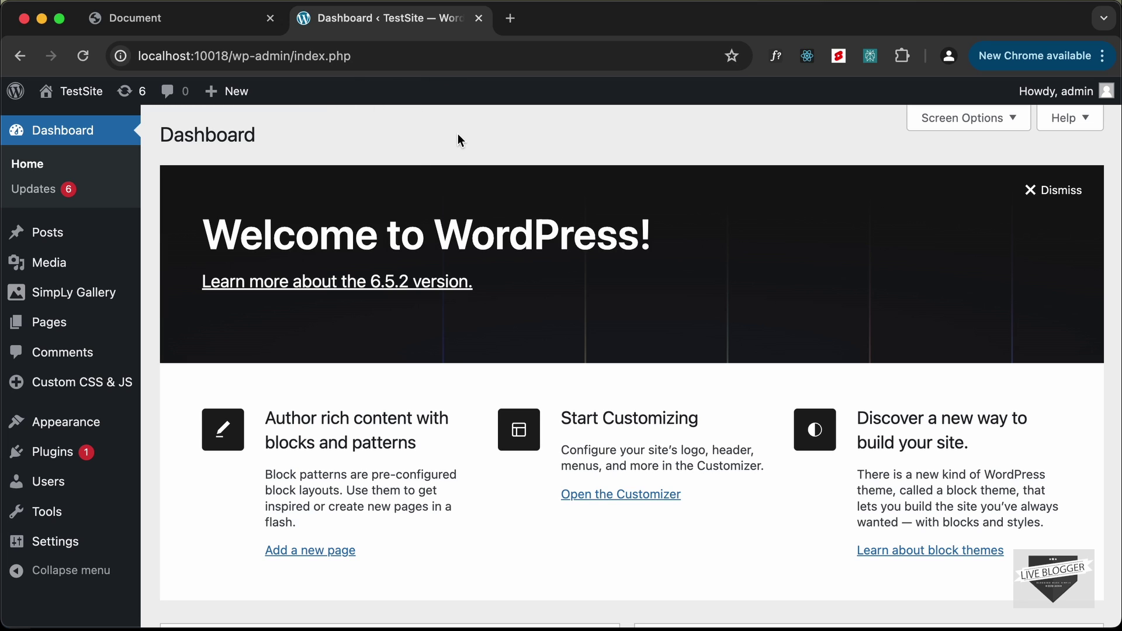
- Switch to the Local app to view the running TestSite overview
key(super+Tab)
key(super+Tab)
key(super+Tab)
key(super+Tab)
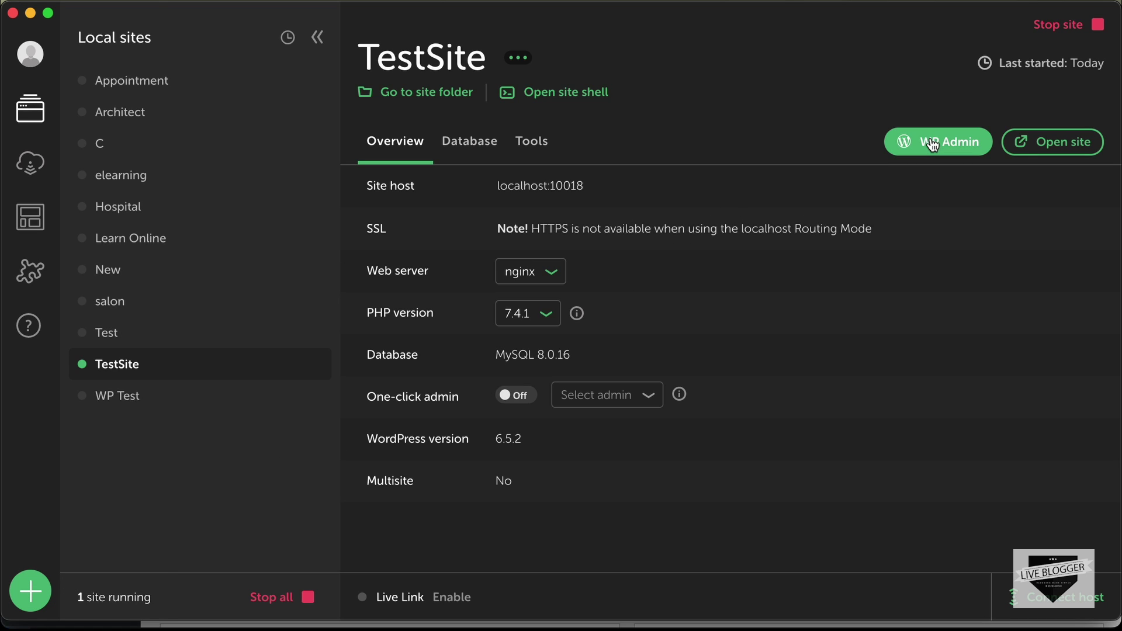
- Return to Chrome showing the TestSite dashboard at localhost:10018/wp-admin
key(super+Tab)
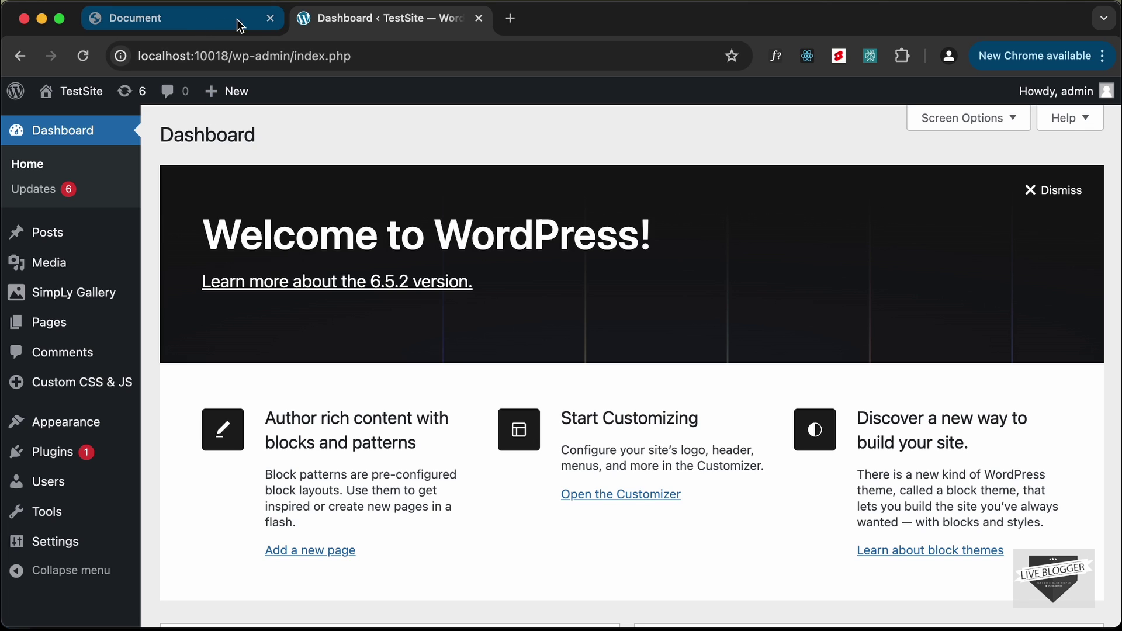
- Glance at the Our Team preview, then create a new blank page from Pages
click(202, 19)
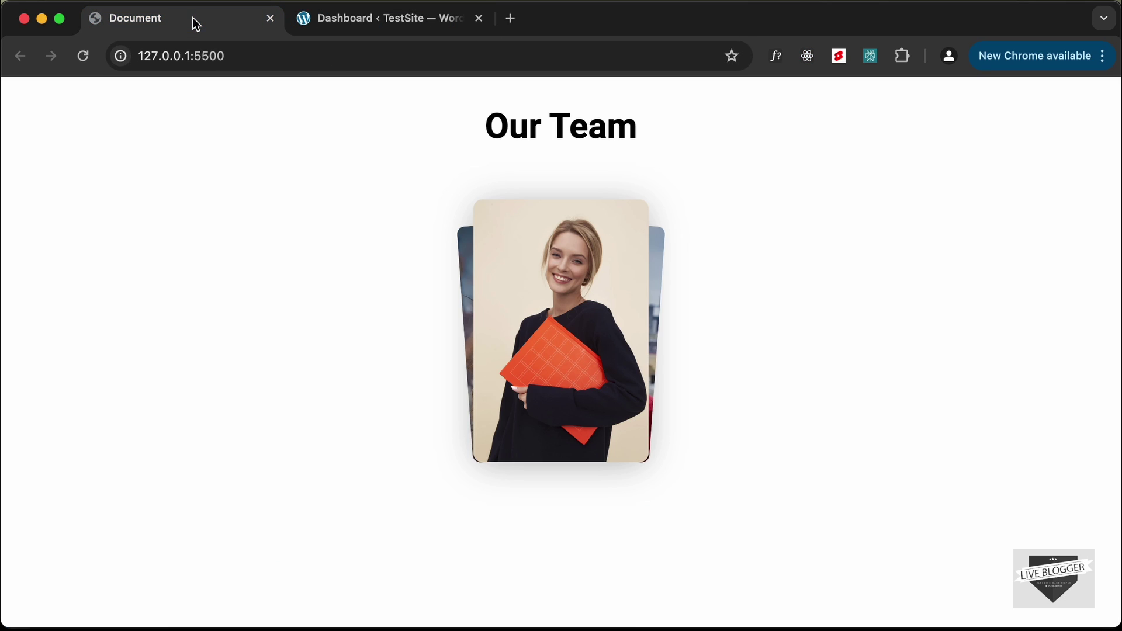
click(381, 26)
click(64, 328)
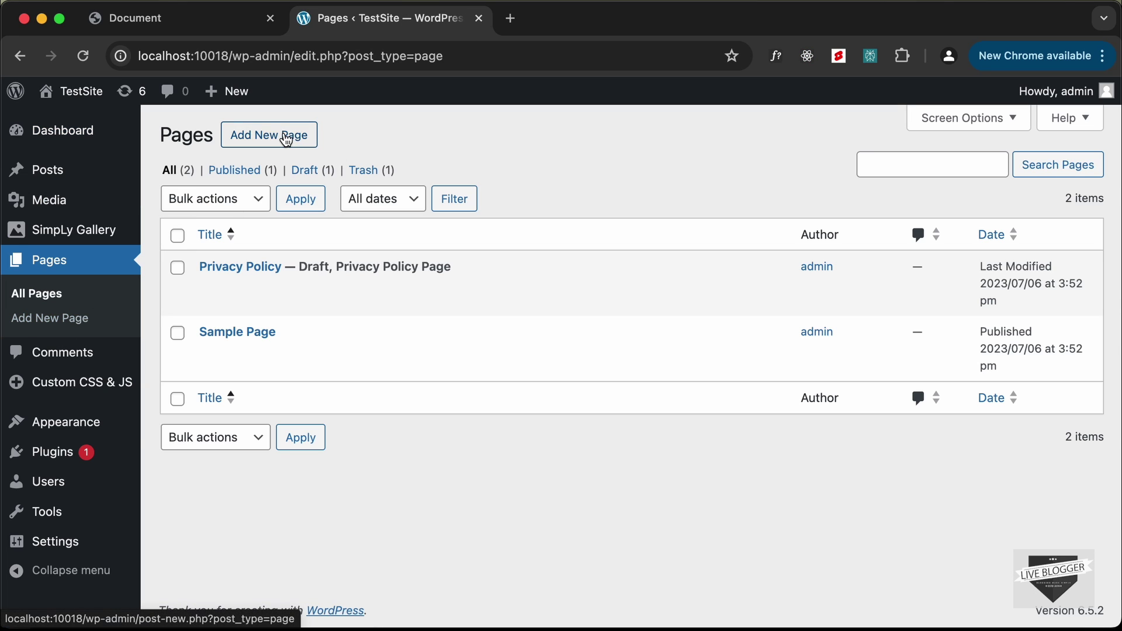
click(284, 140)
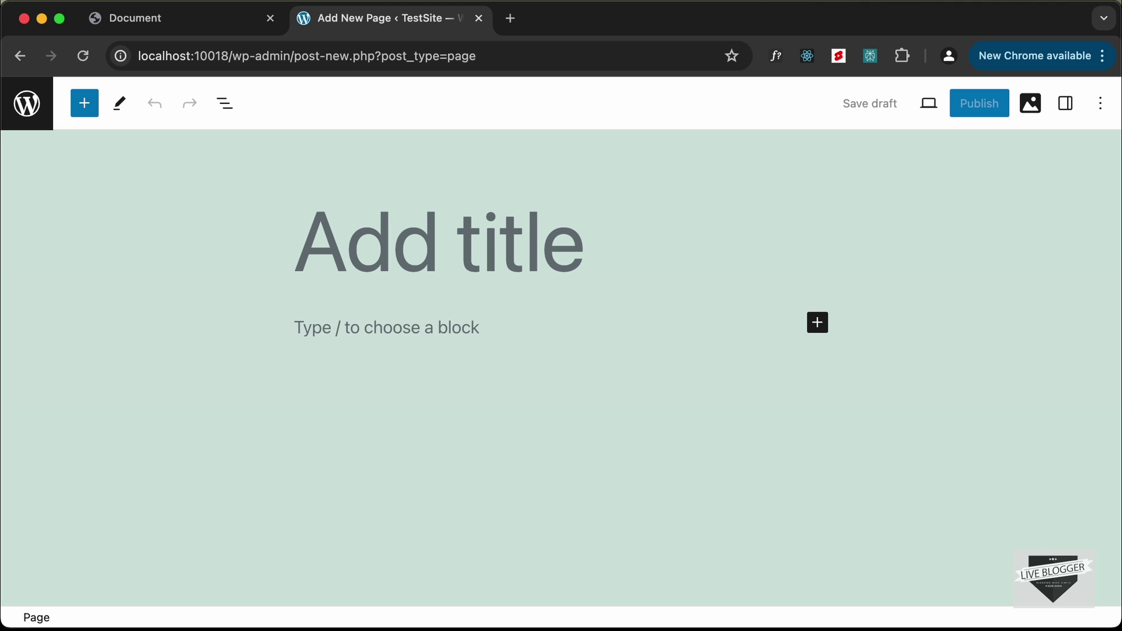
- Title the page 'About Us' and add an 'asdfasdfasdf' paragraph with an empty block below
text(About Us)
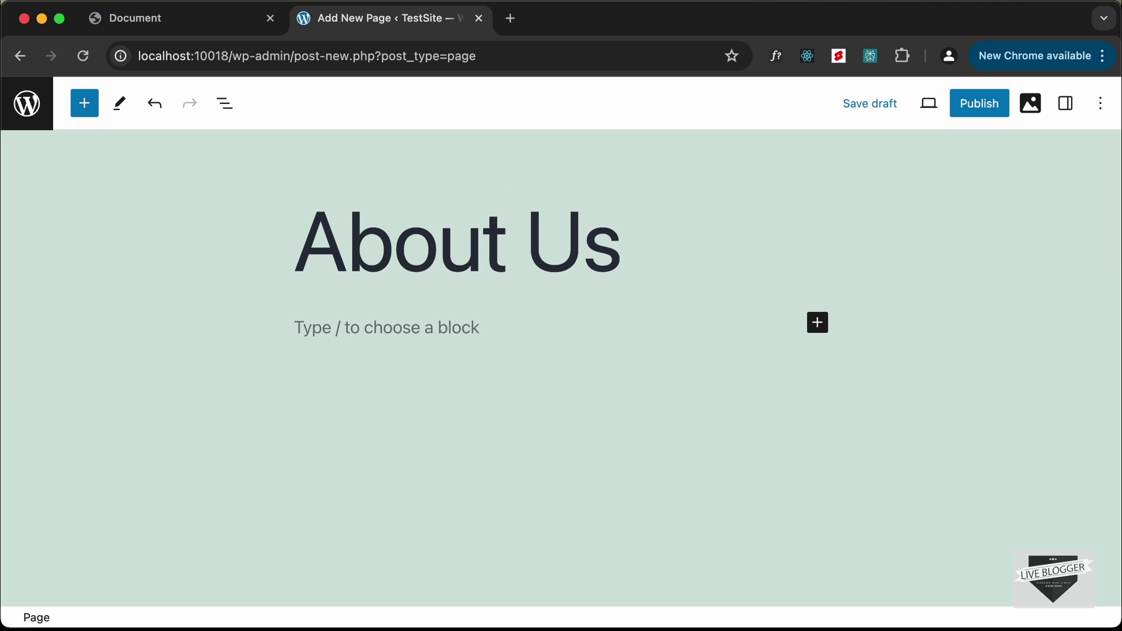
click(478, 321)
text(asdfasdfasdf)
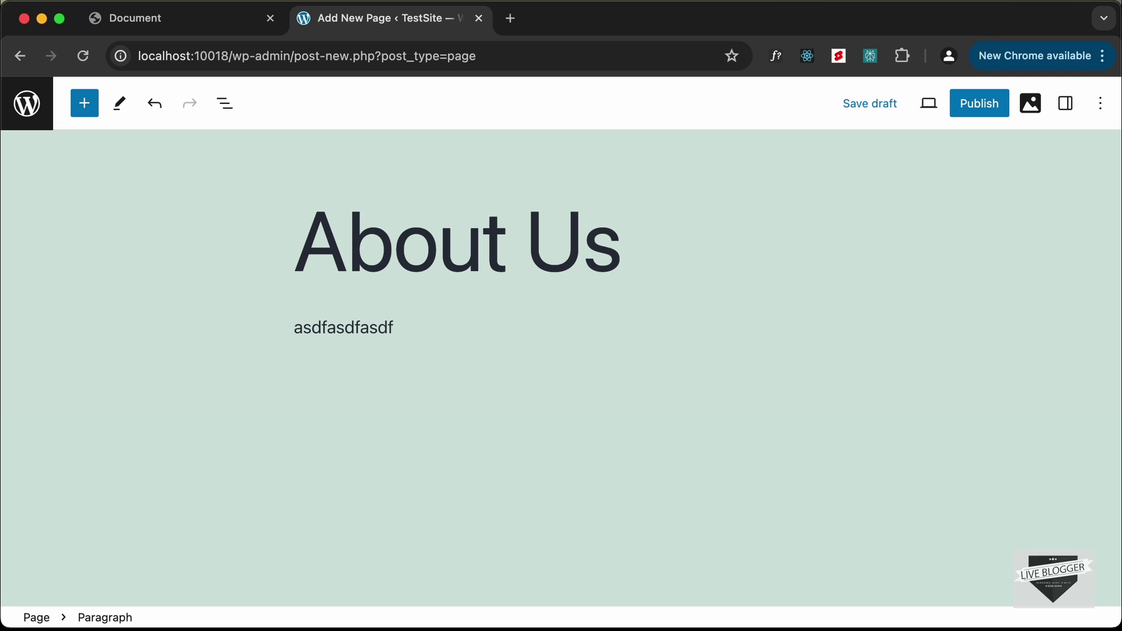
key(Return)
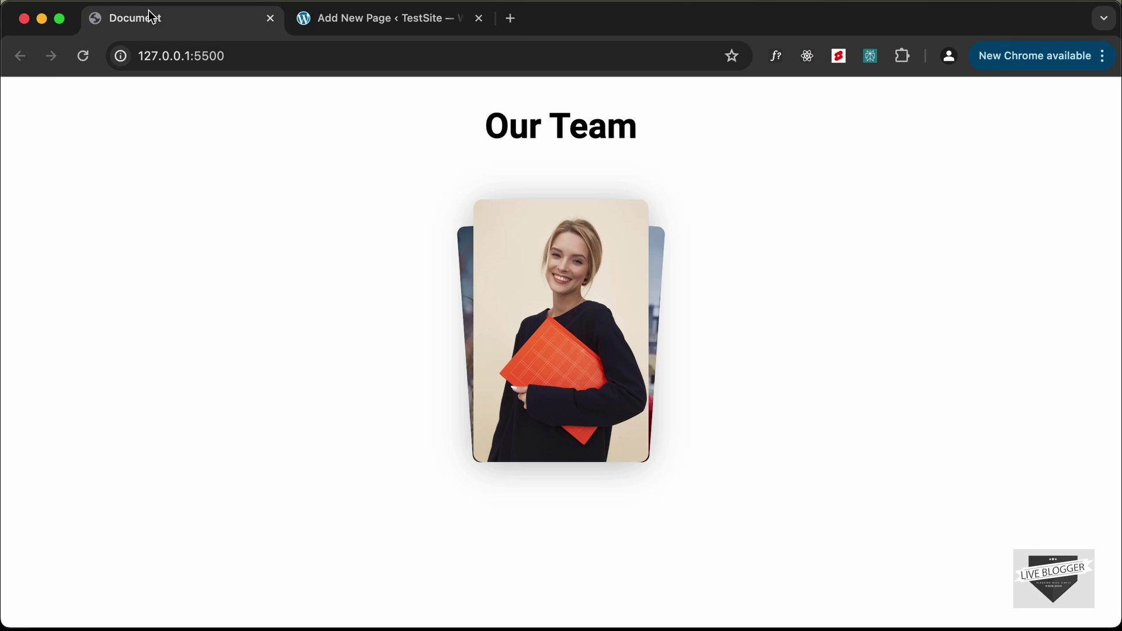
click(149, 18)
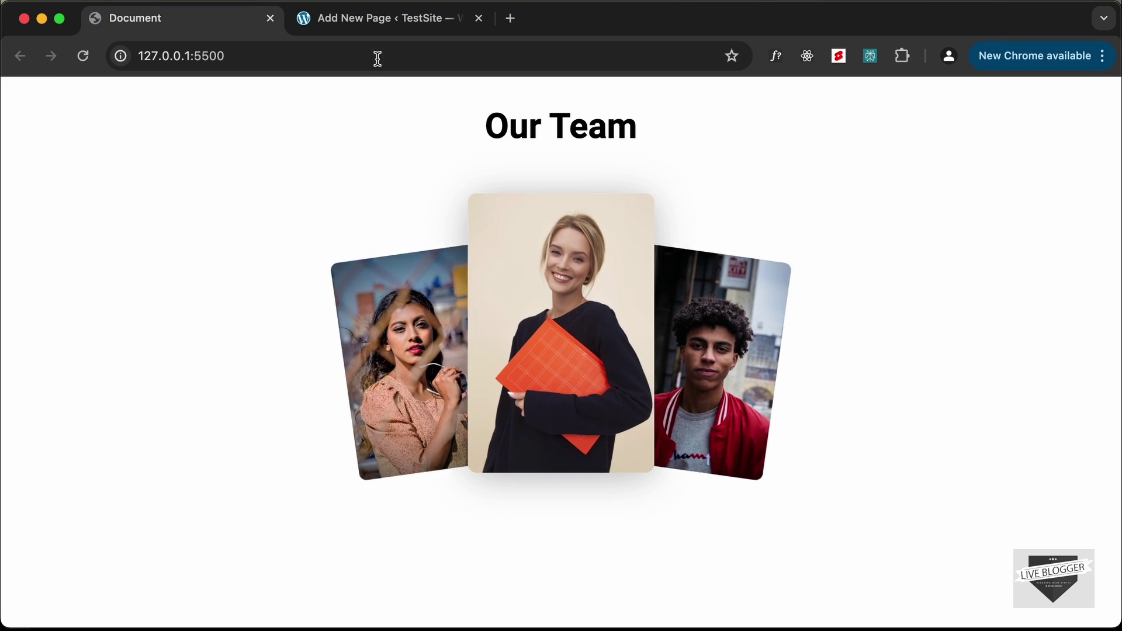
click(381, 19)
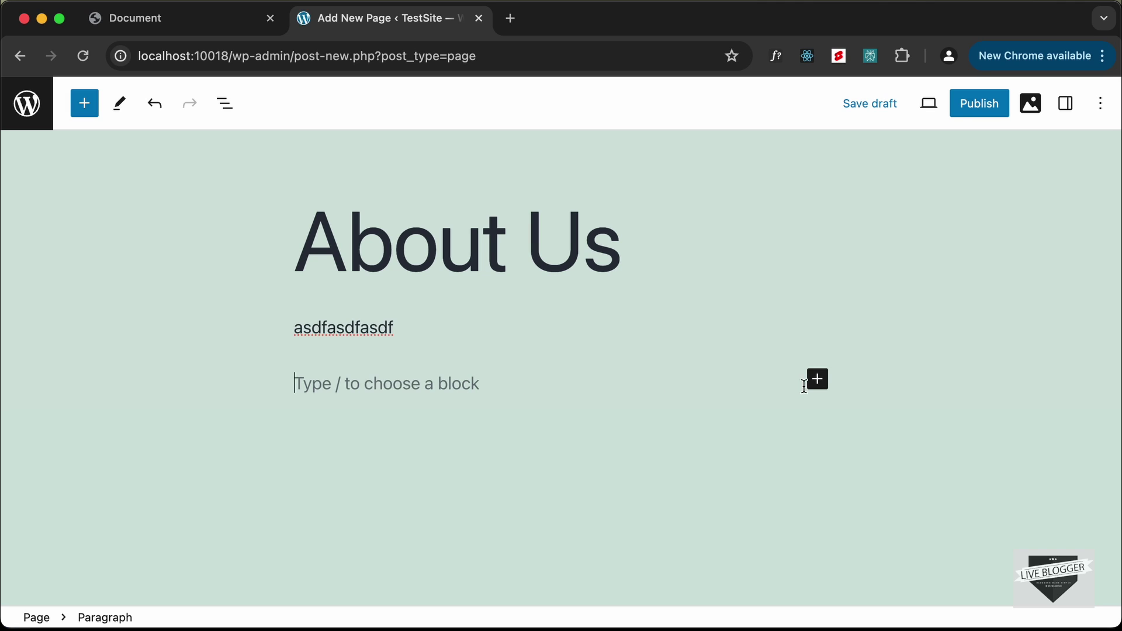
- Turn the empty block into a Custom HTML block using /custom
click(818, 379)
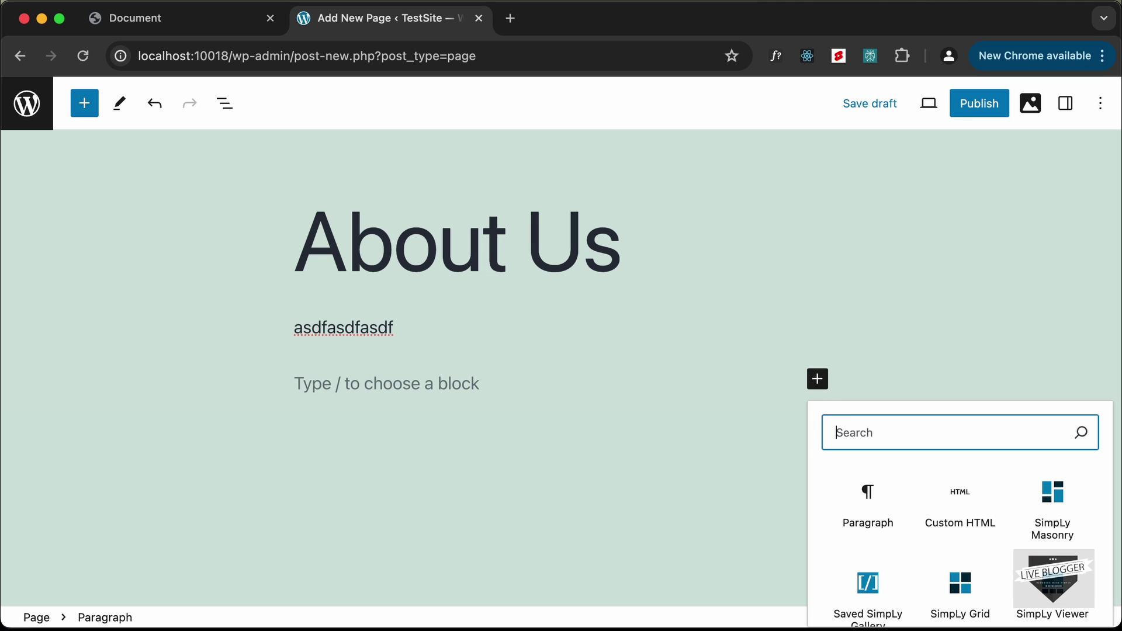
text(cus)
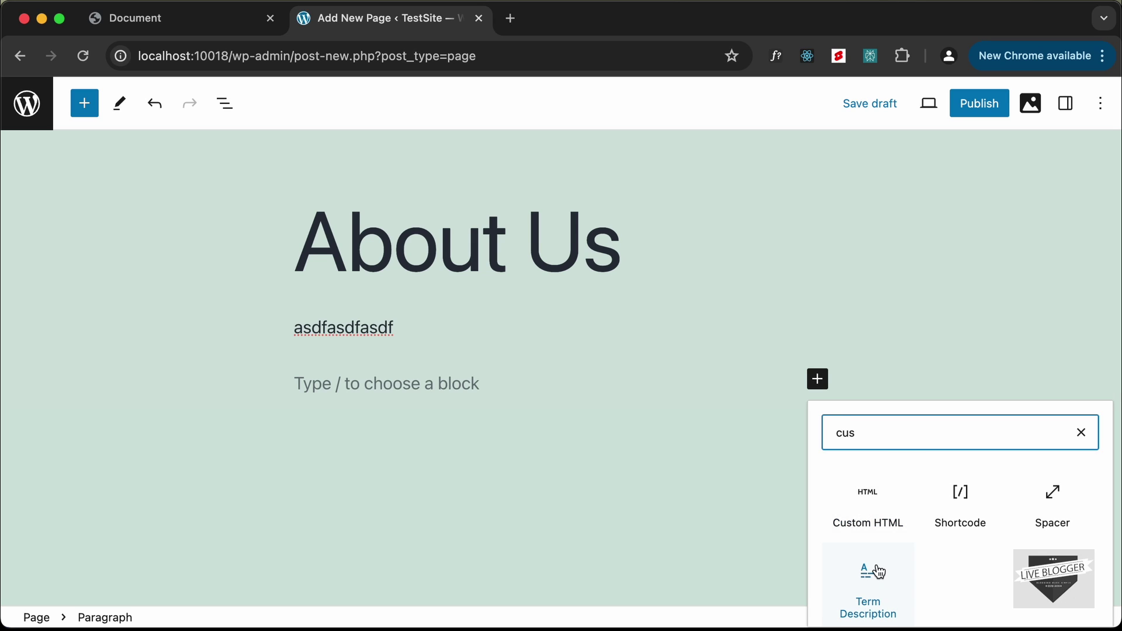
click(564, 390)
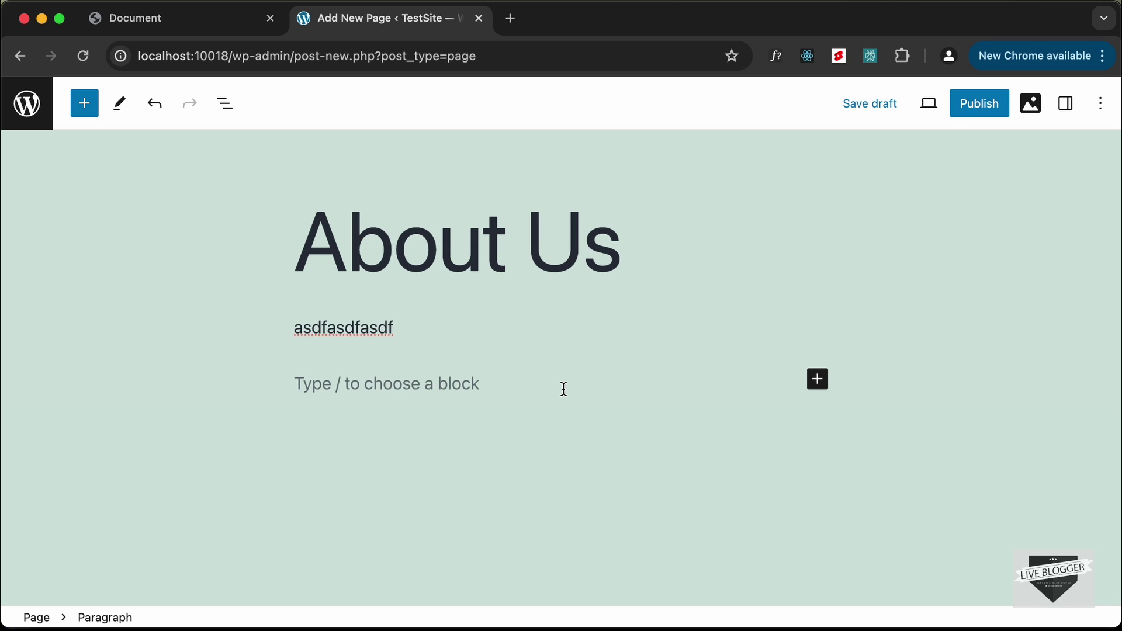
text(/custom)
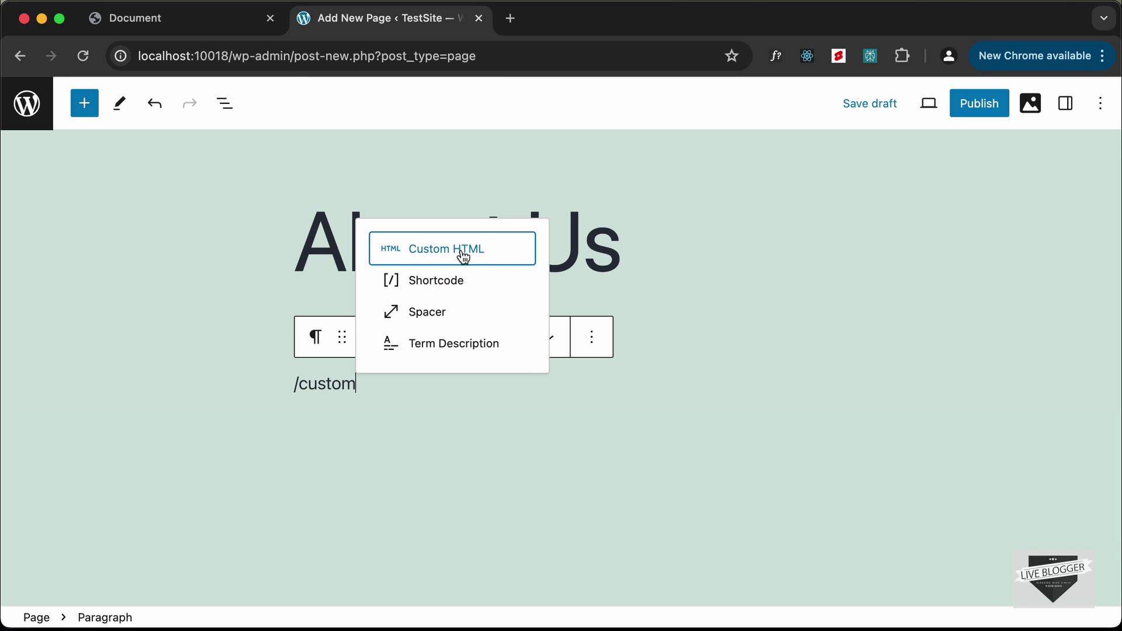
click(464, 258)
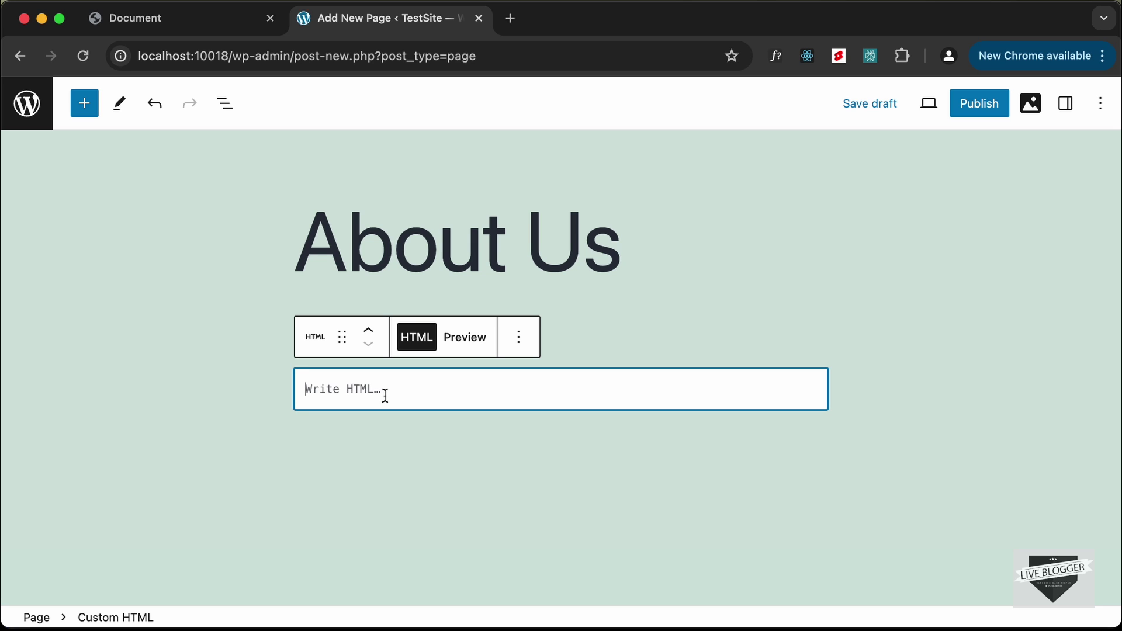
- Enter opening <style> and closing </style> tags on separate lines in the Custom HTML block
text(<style>)
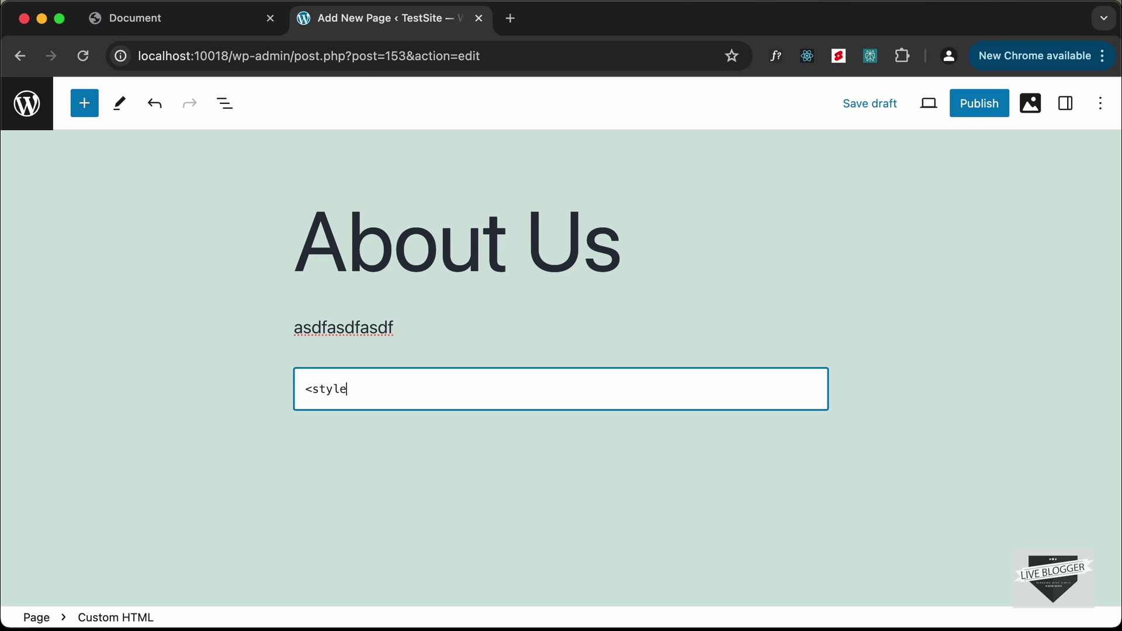
key(Return)
key(Return)
text(</style>)
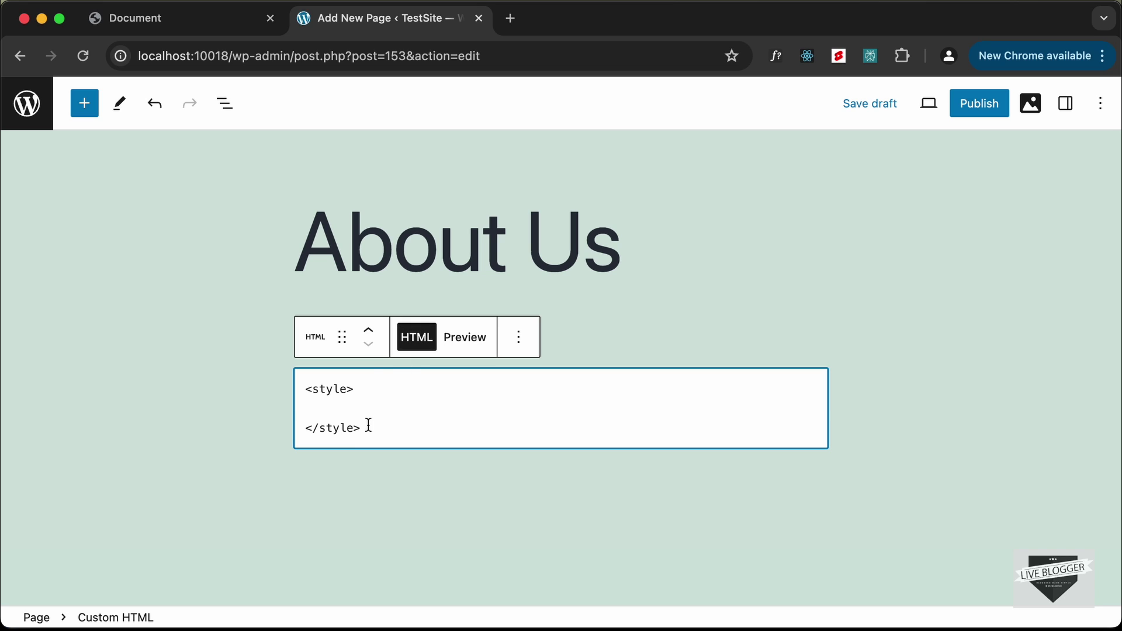
key(super+Tab)
key(super+Tab)
key(super+Tab)
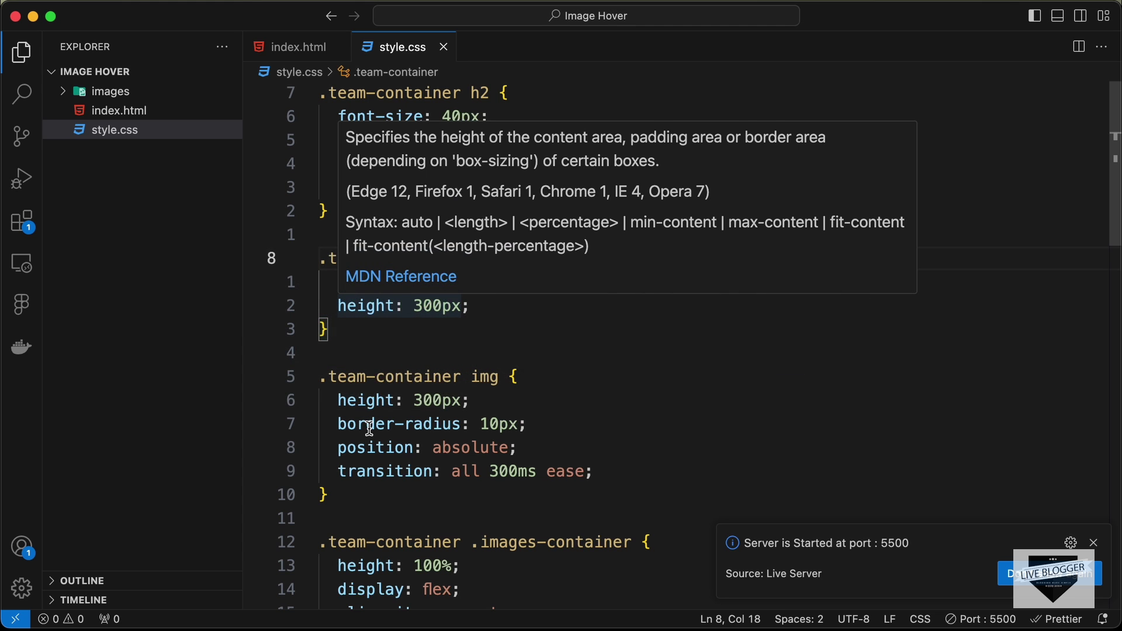
- Dismiss the VS Code popups and copy the entire style.css stylesheet
click(844, 456)
click(1094, 543)
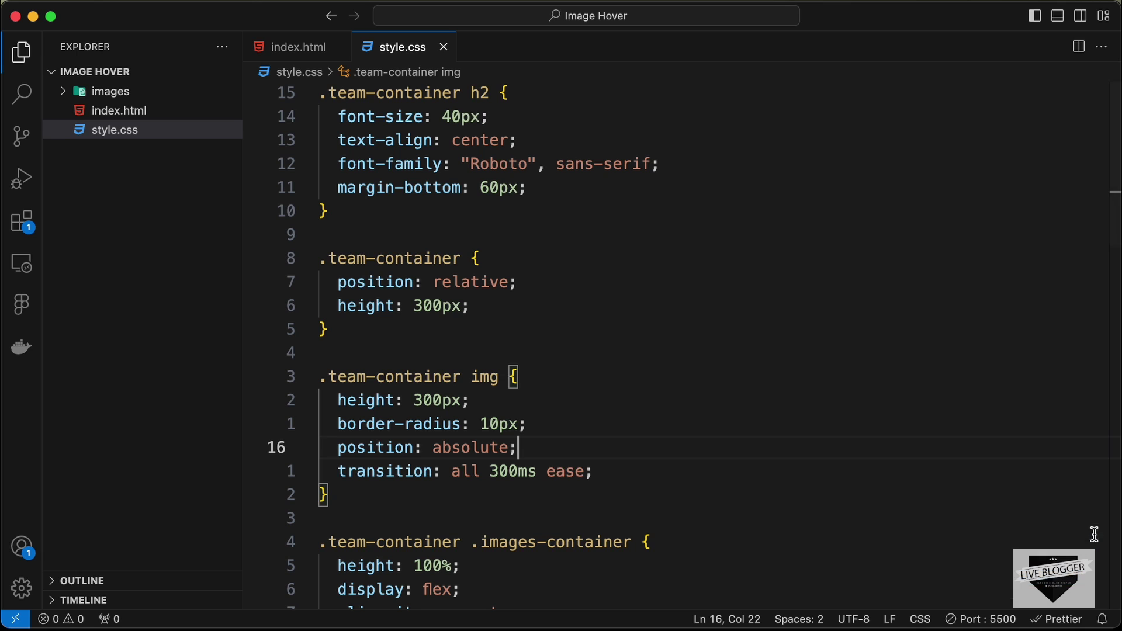
click(666, 266)
key(super+a)
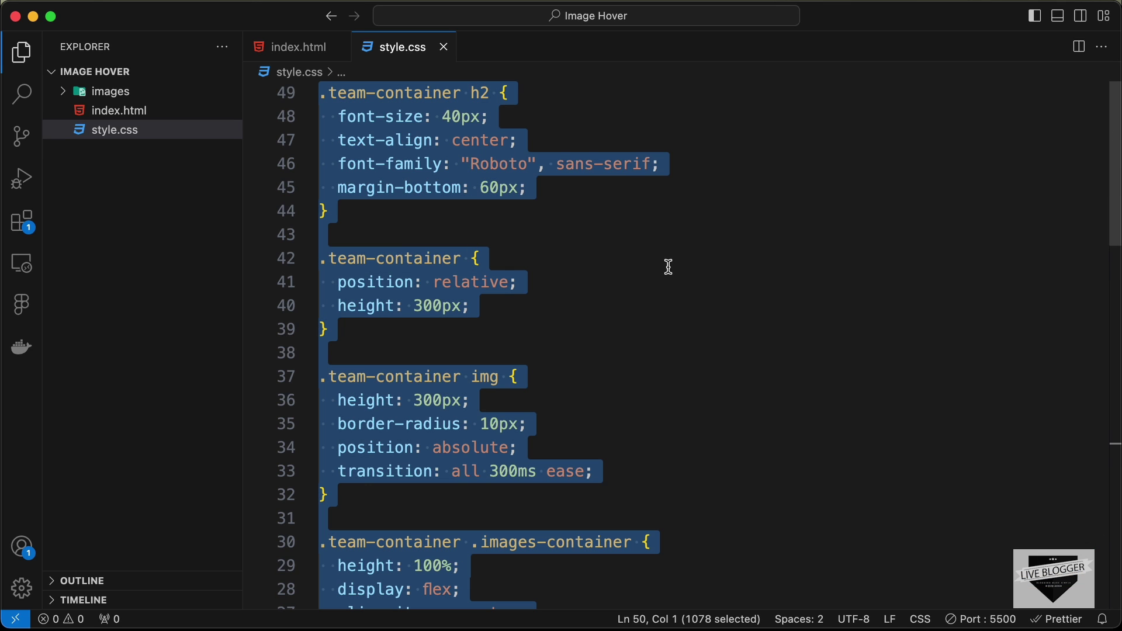
scroll(668, 267, down, 10)
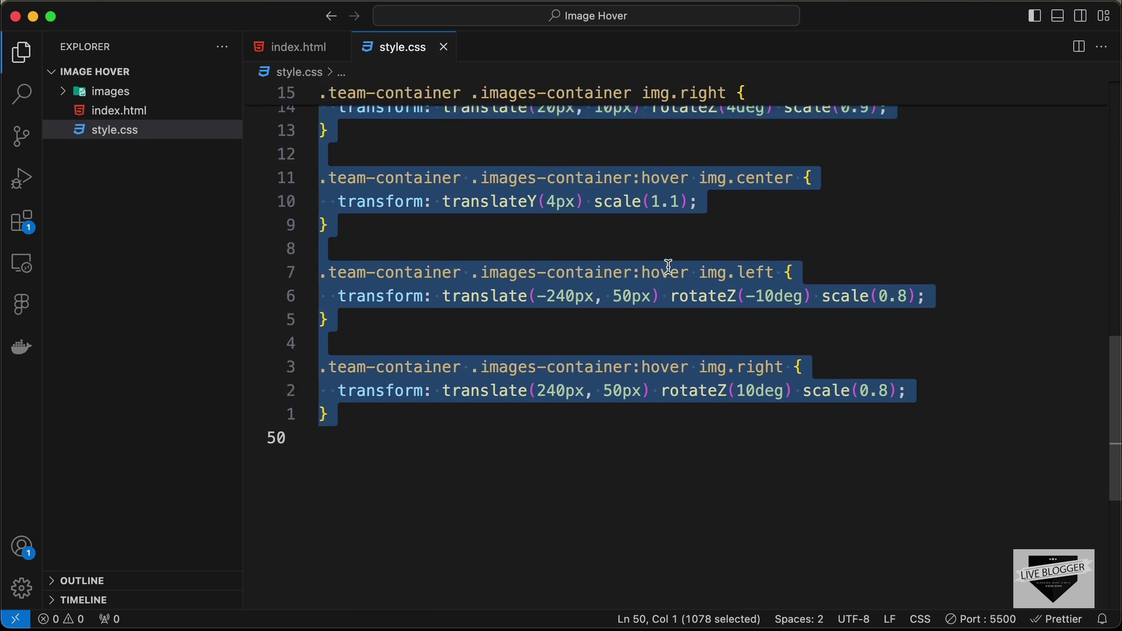
scroll(669, 267, up, 10)
key(super+c)
key(super+Tab)
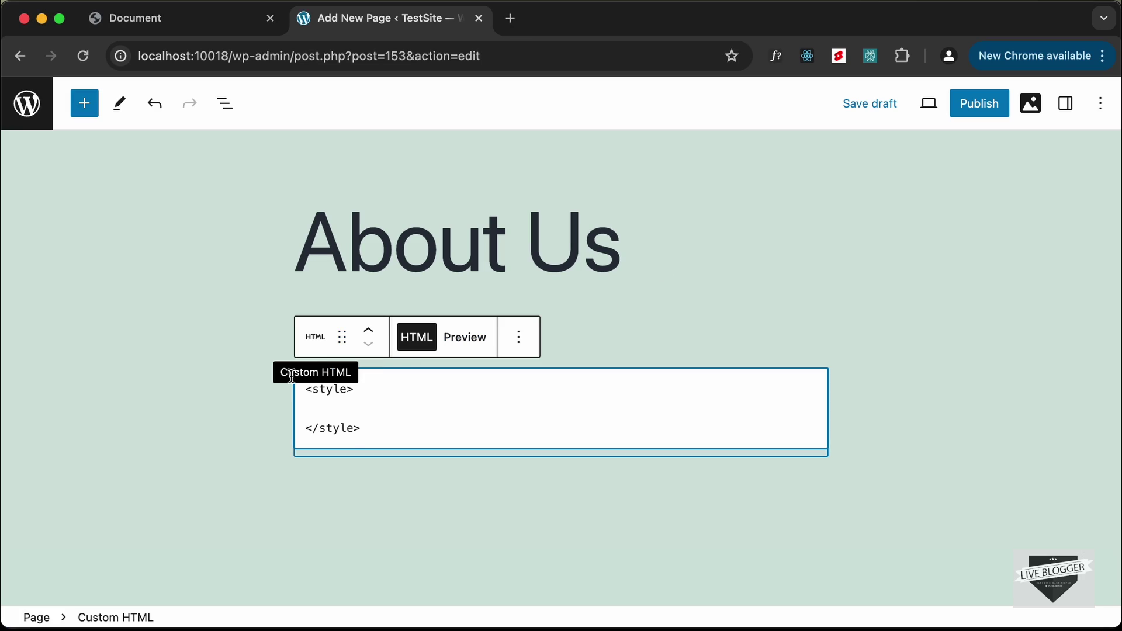
- Paste the copied CSS between the style tags and add a blank line after </style>
click(355, 418)
key(super+v)
scroll(431, 464, down, 2)
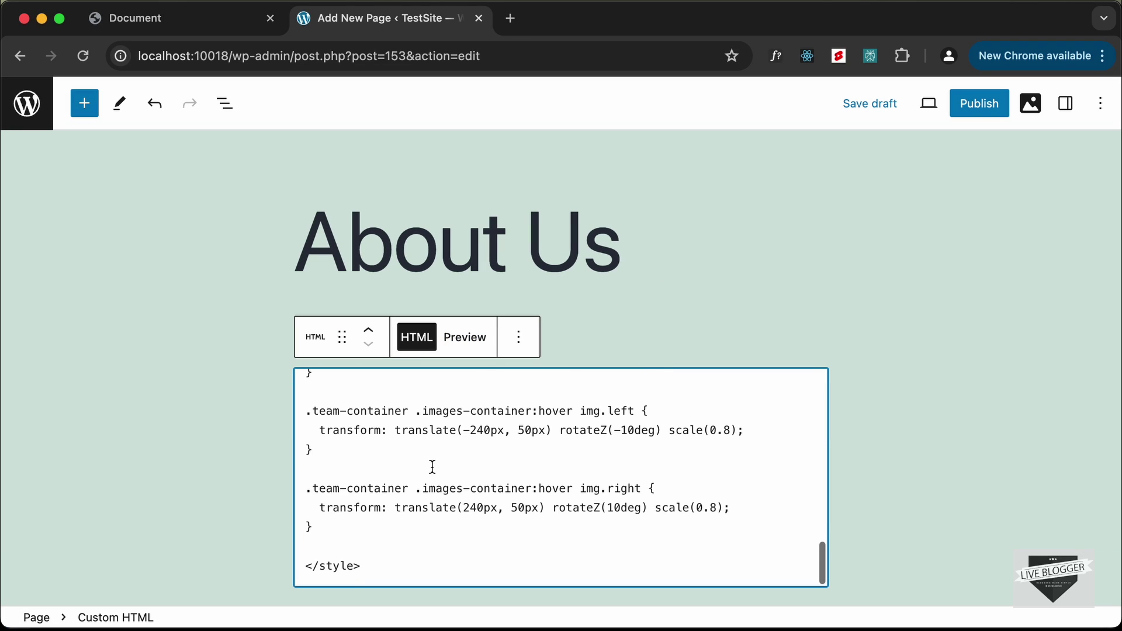
click(368, 566)
key(Return)
key(Return)
key(Return)
key(Return)
key(Return)
key(Return)
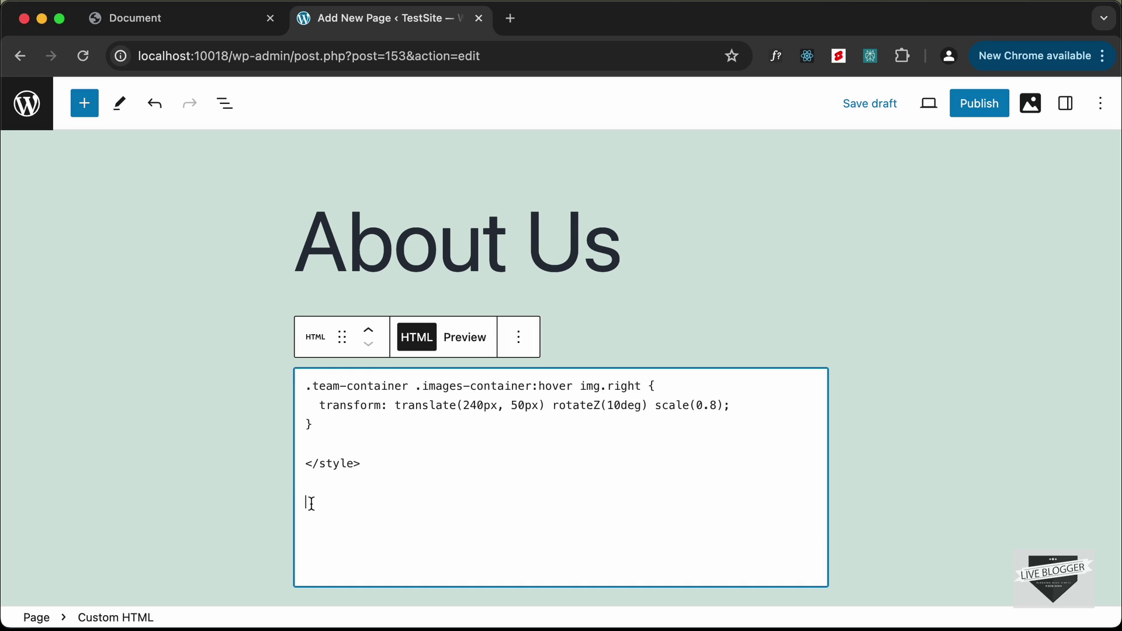
- In index.html, select the whole team-container block with its heading and three images
key(super+Tab)
click(599, 208)
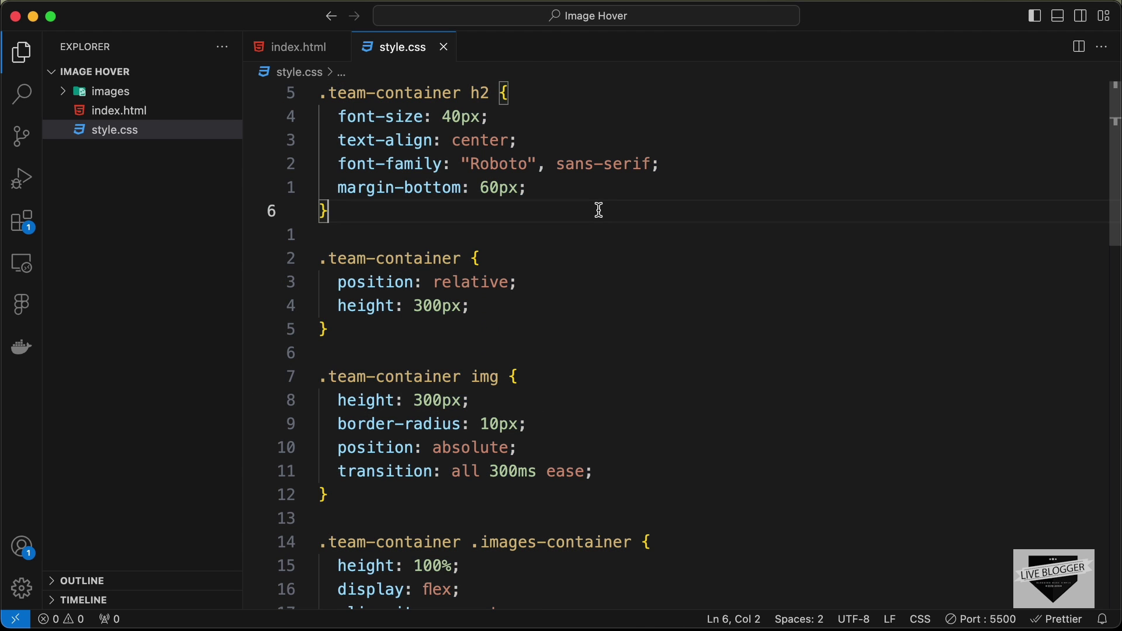
click(291, 46)
click(470, 284)
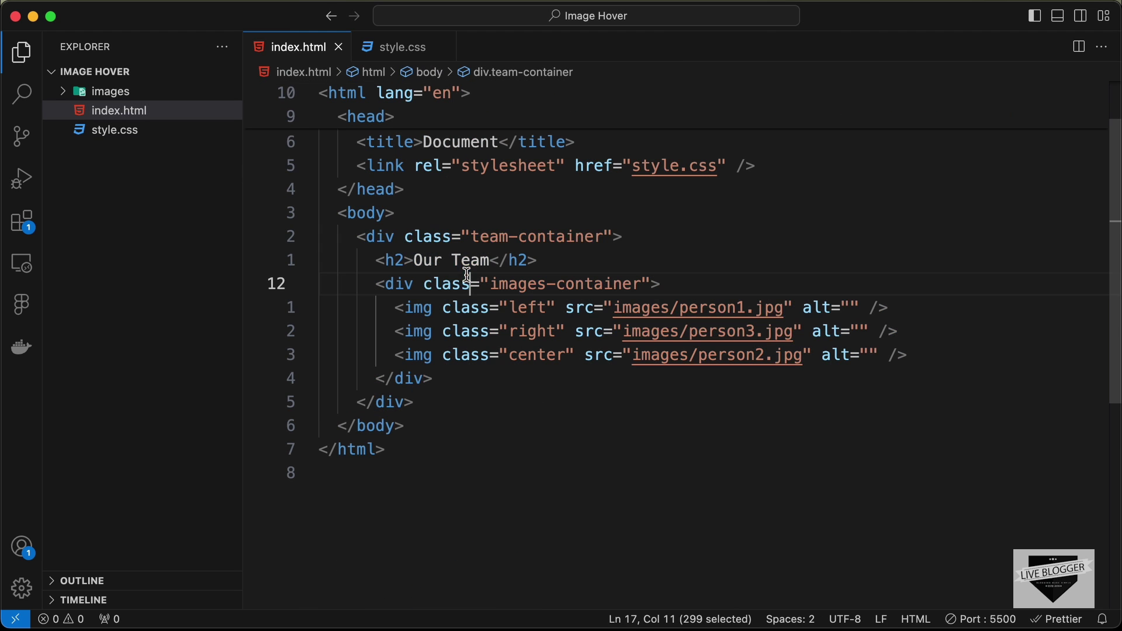
click(358, 237)
shift+click(437, 405)
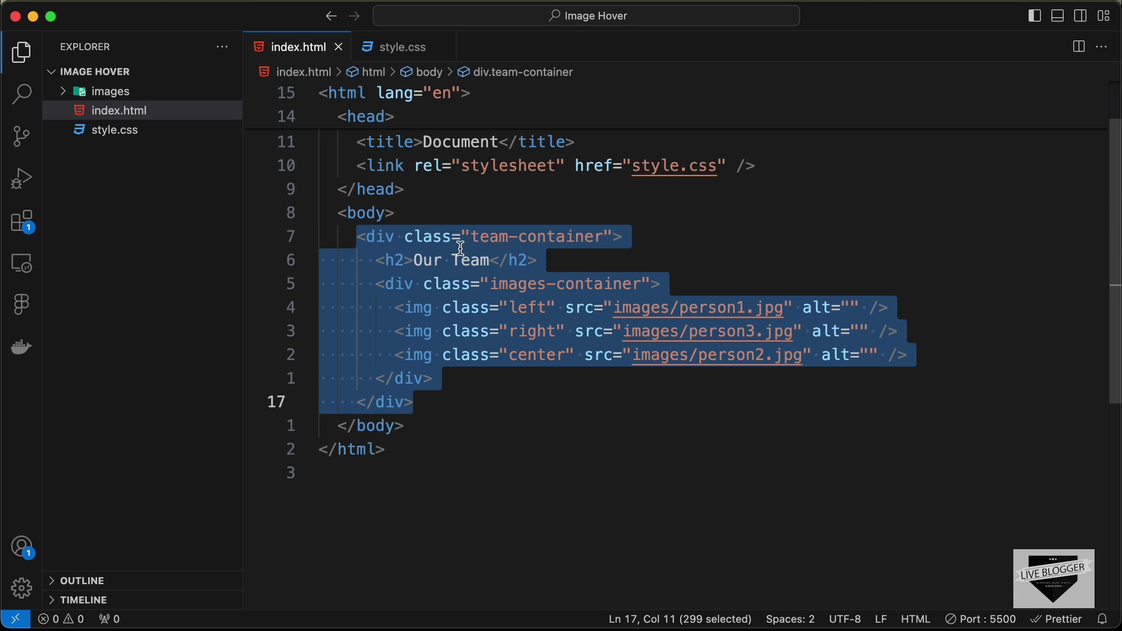
- Copy the team-container markup and paste it below the styles in the Custom HTML block
key(super+c)
key(super+Tab)
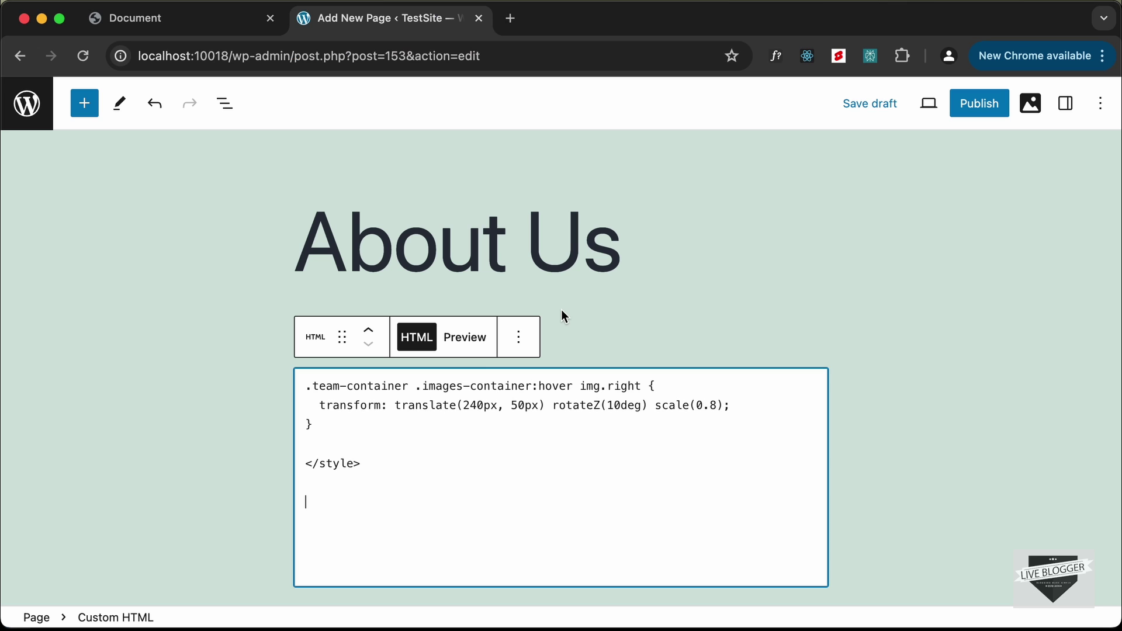
key(super+v)
scroll(425, 494, down, 3)
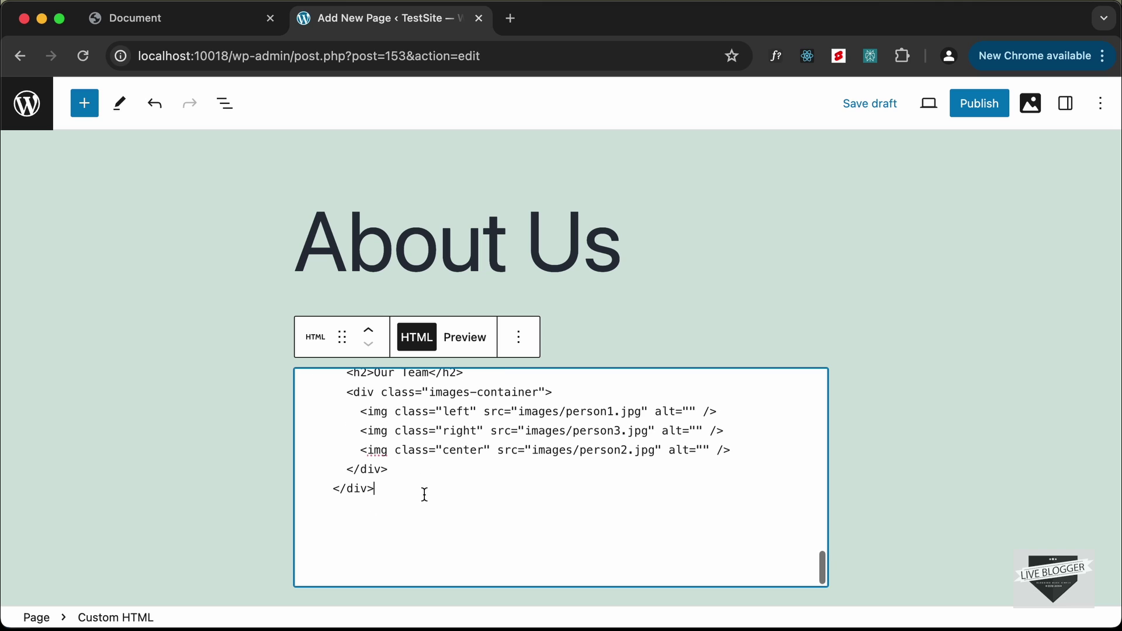
scroll(425, 494, up, 3)
scroll(425, 495, down, 1)
scroll(425, 495, up, 5)
scroll(425, 495, up, 4)
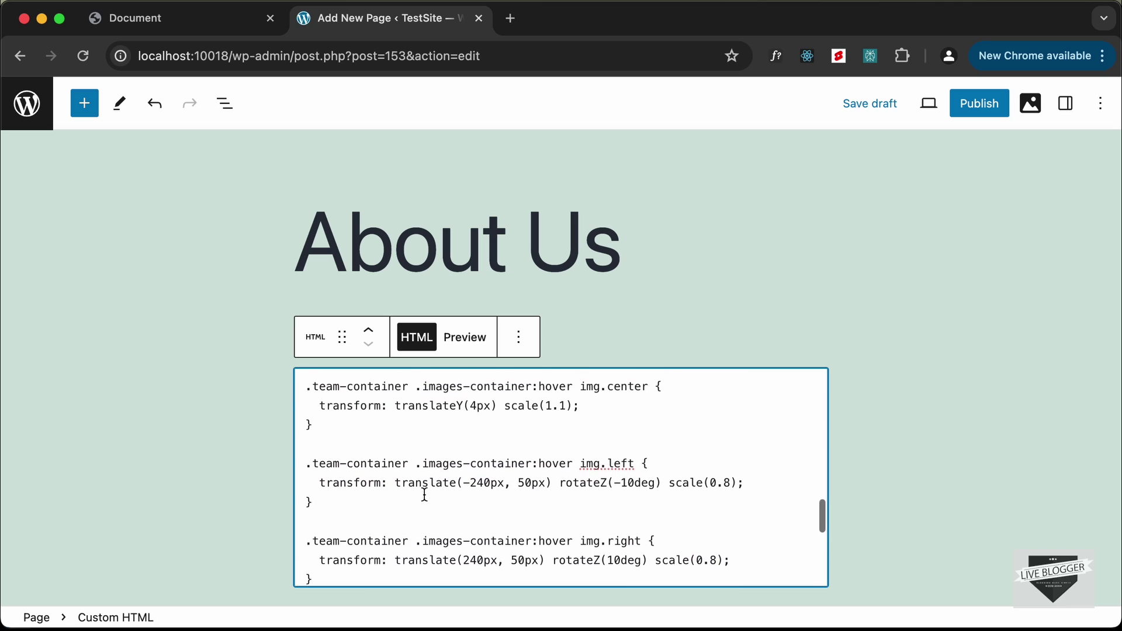
scroll(425, 495, down, 8)
scroll(425, 495, up, 2)
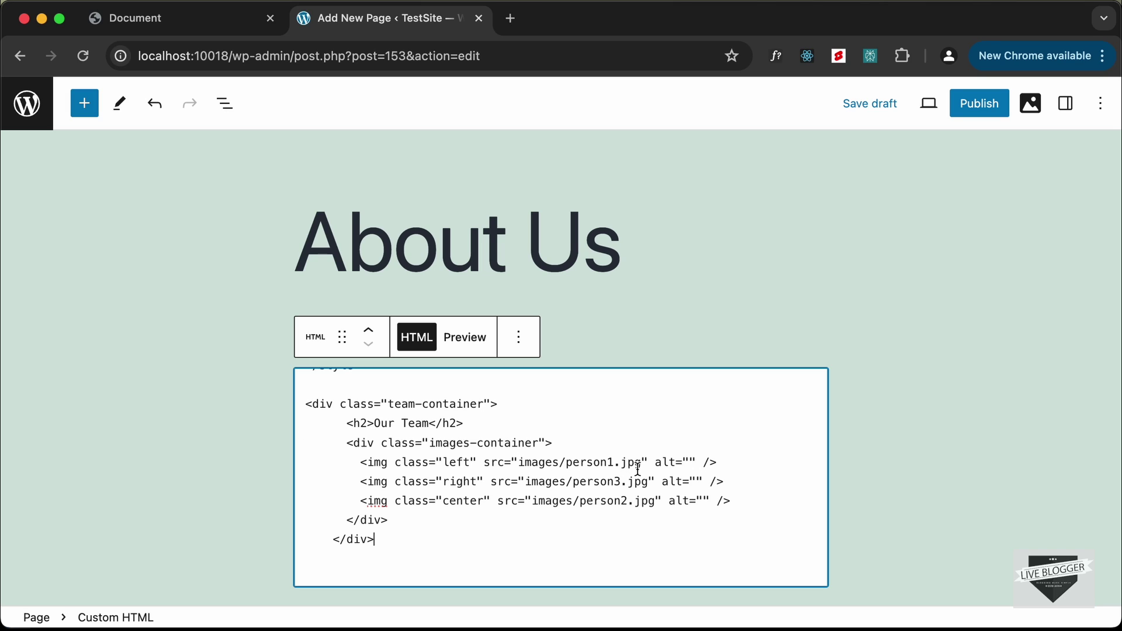
- Check the images/person1.jpg path against the VS Code images folder, then open admin in a new tab
drag(639, 464, 519, 463)
key(super+Tab)
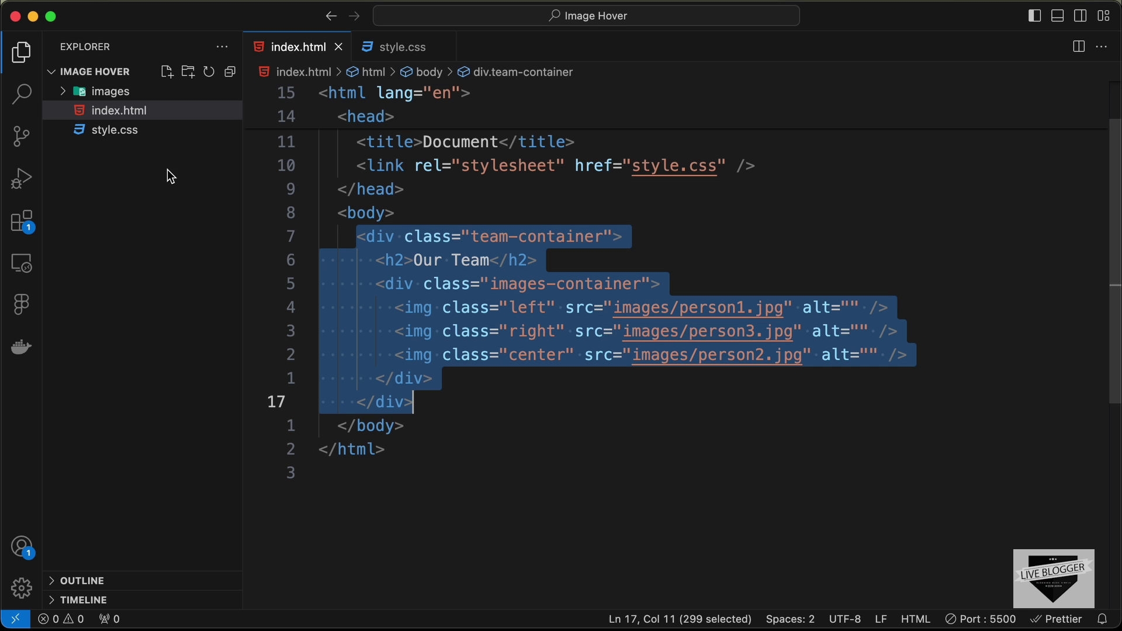
click(122, 92)
key(super+Tab)
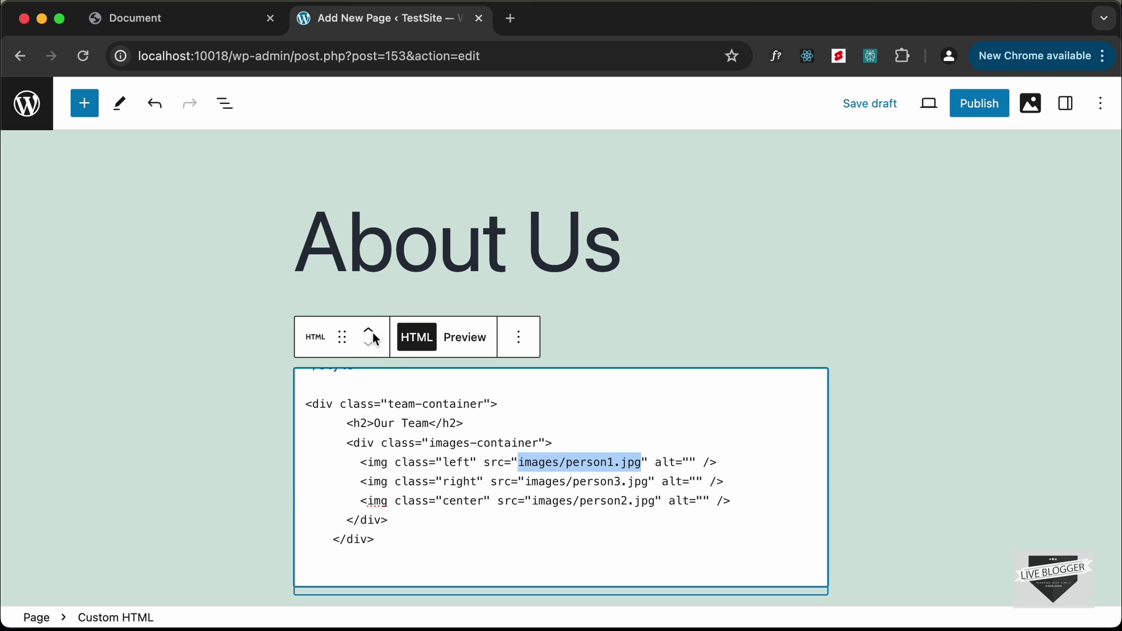
super+click(27, 108)
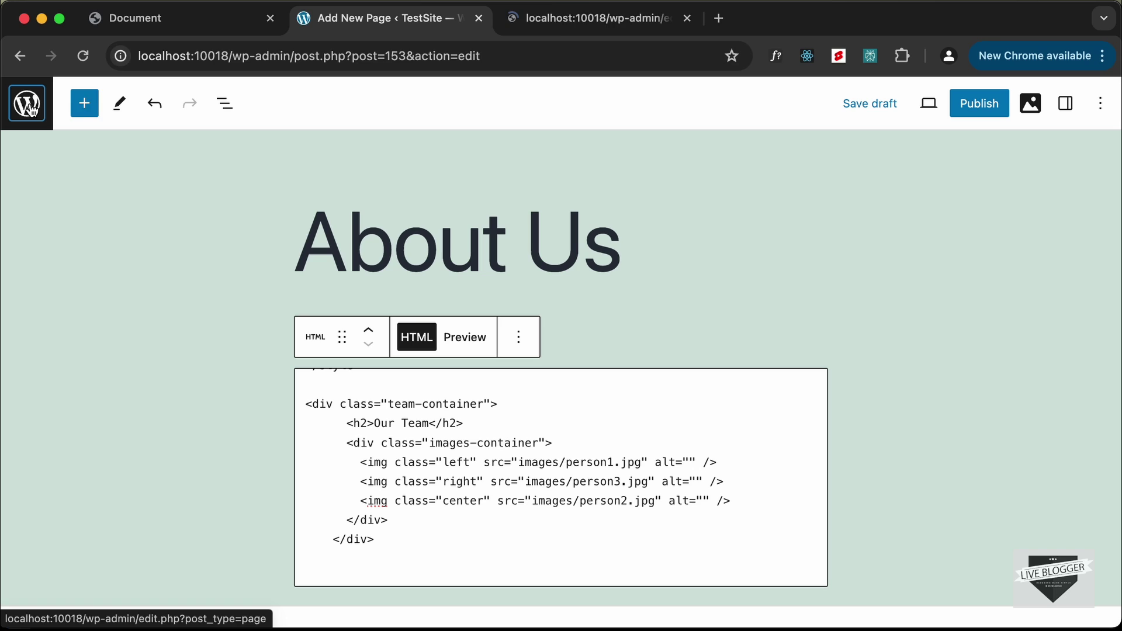
- Upload person1.jpg, person2.jpg and person3.jpg via Media > Library > Add New Media File
click(600, 29)
click(75, 200)
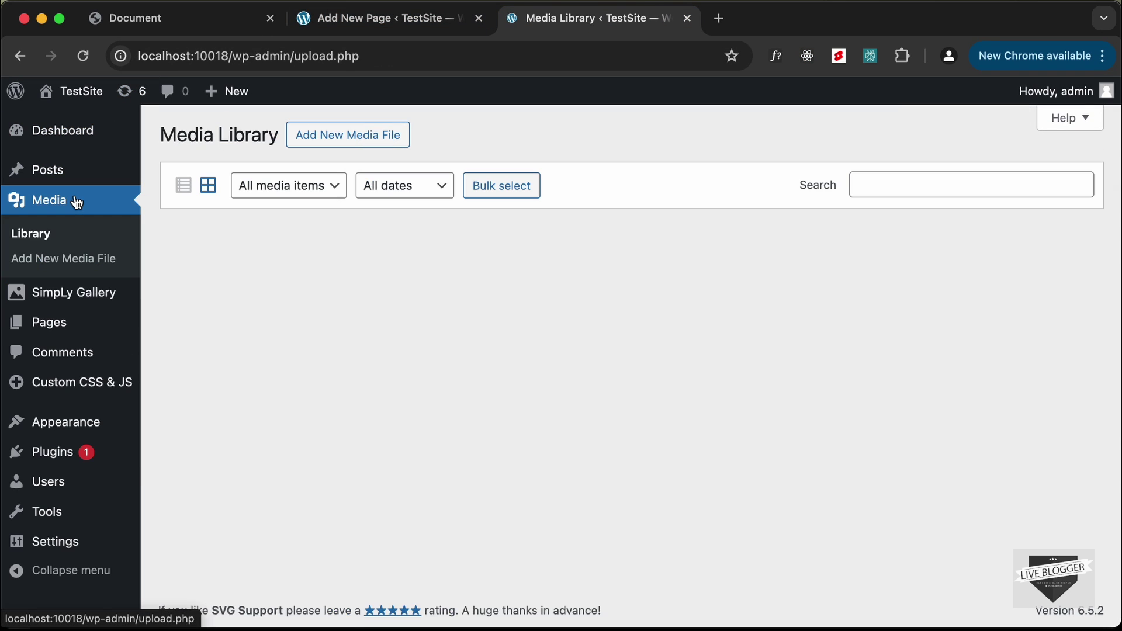
click(374, 144)
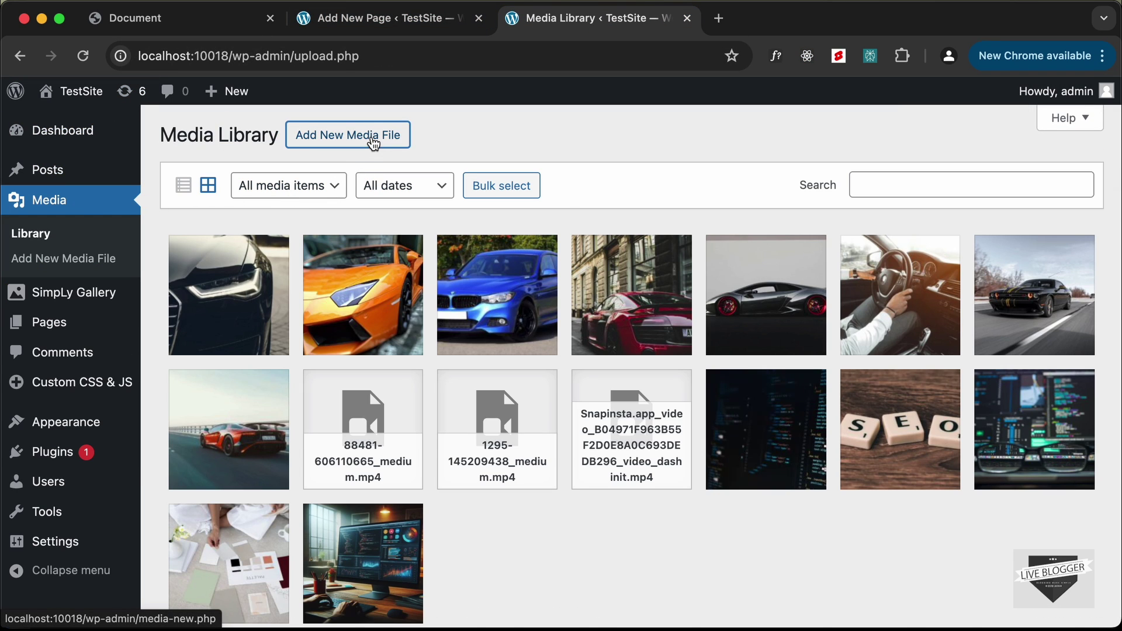
click(648, 278)
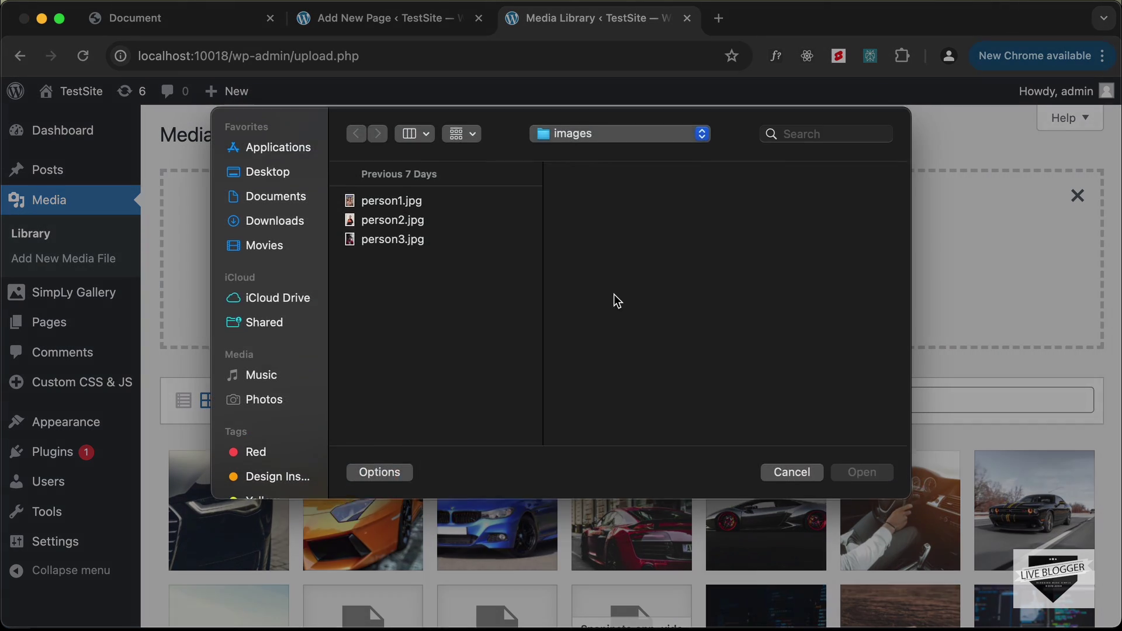
drag(409, 315, 439, 191)
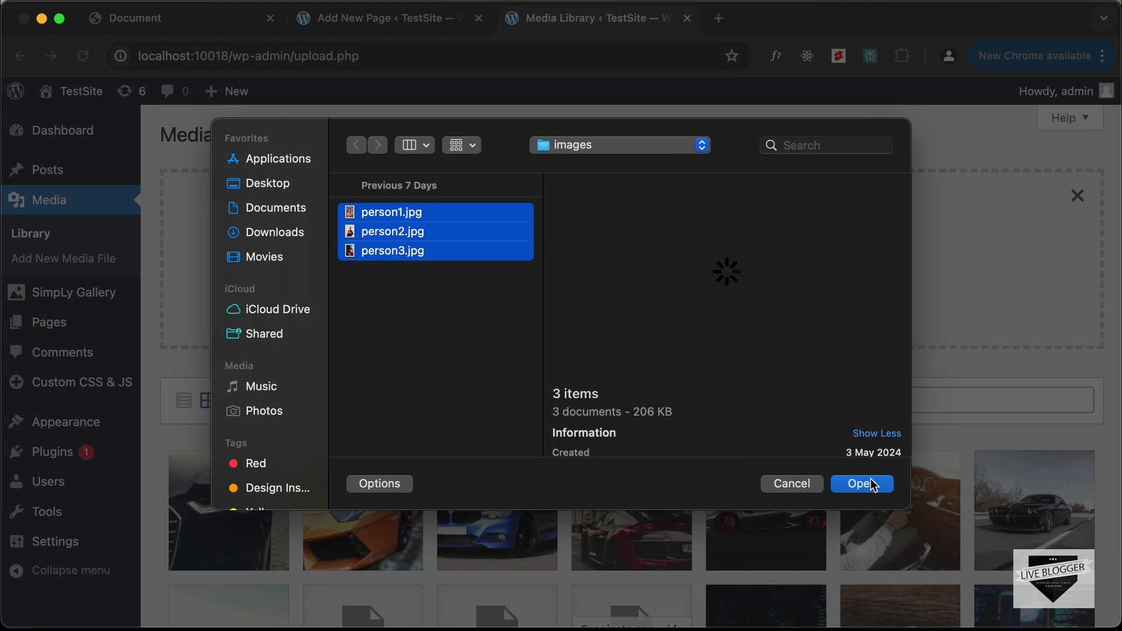
click(872, 485)
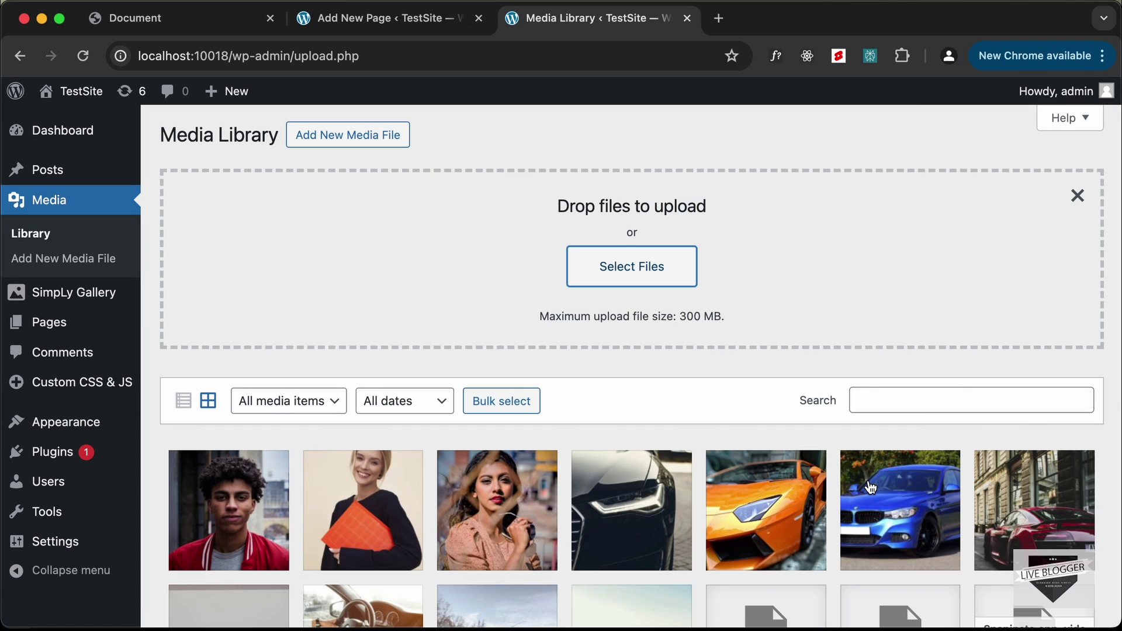
- Copy the person3 photo's file URL from its Media Library details
scroll(466, 423, down, 5)
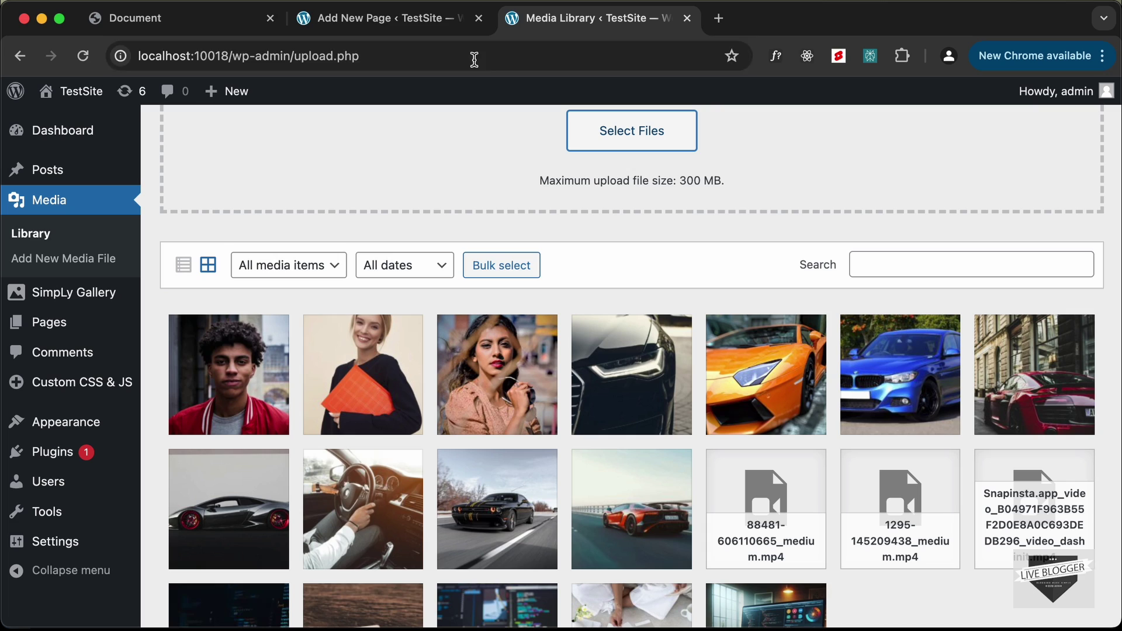
click(419, 33)
scroll(539, 437, down, 1)
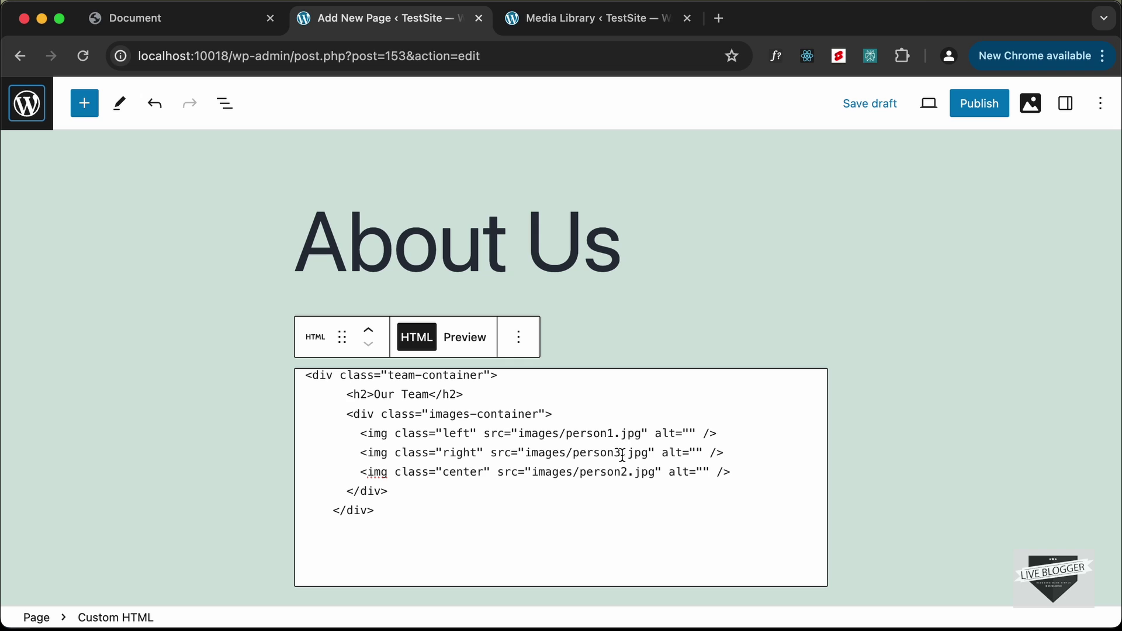
click(602, 18)
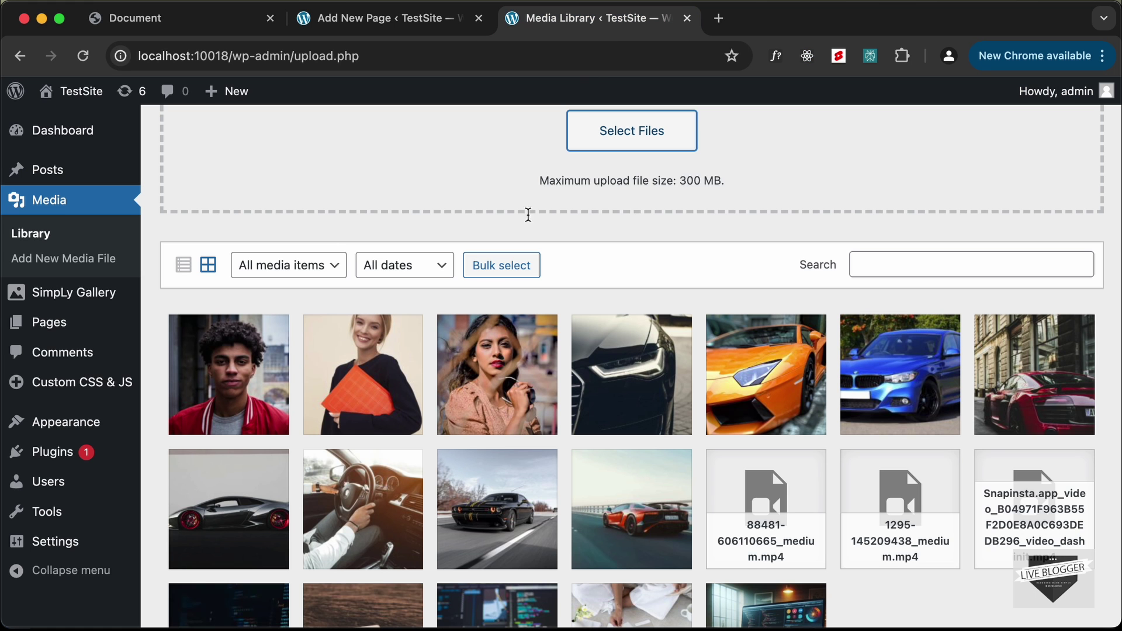
click(219, 405)
scroll(850, 475, down, 3)
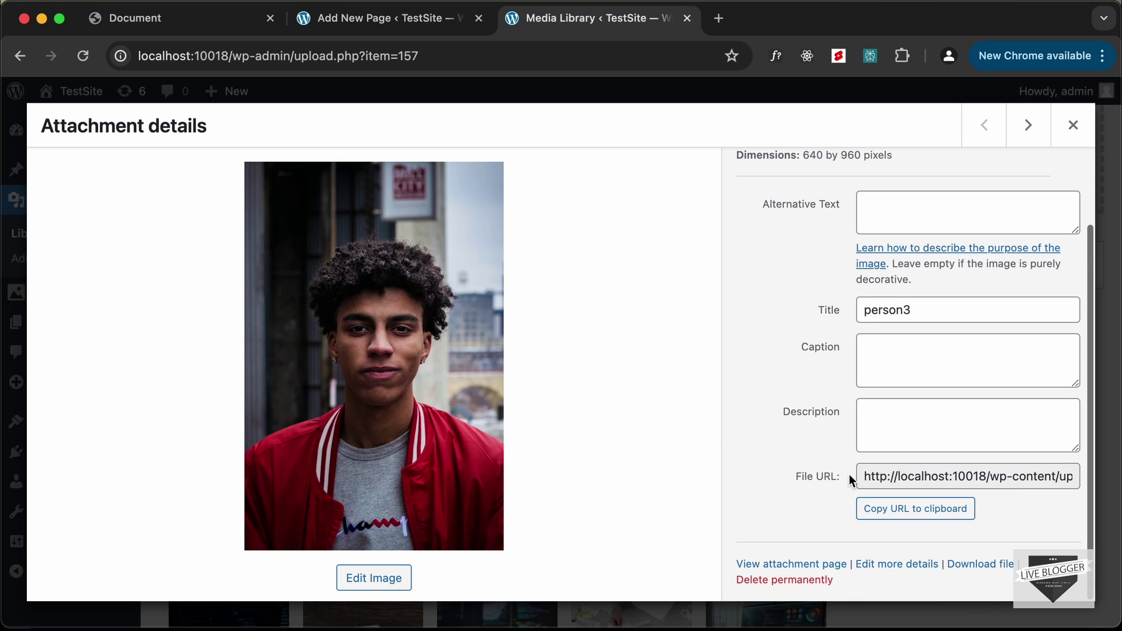
click(1022, 477)
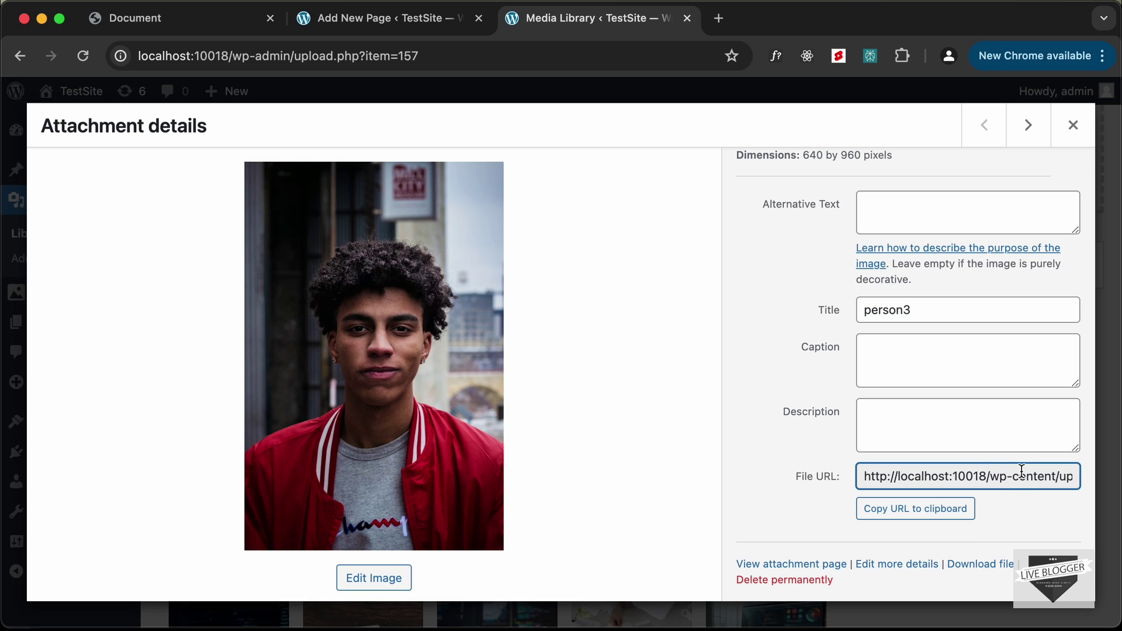
key(super+a)
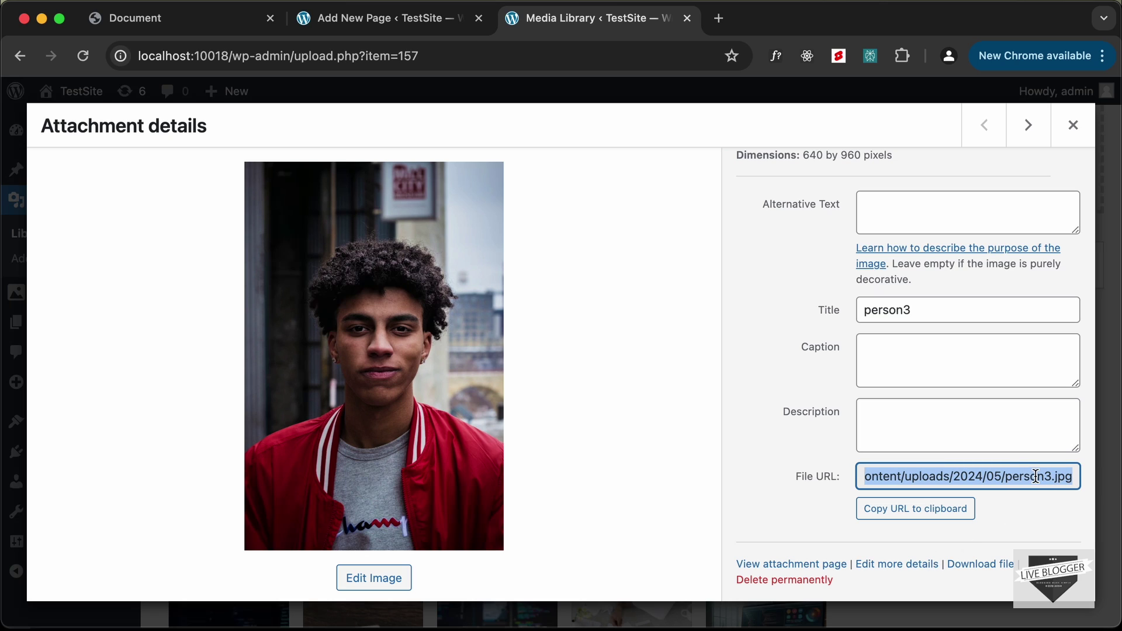
click(1043, 509)
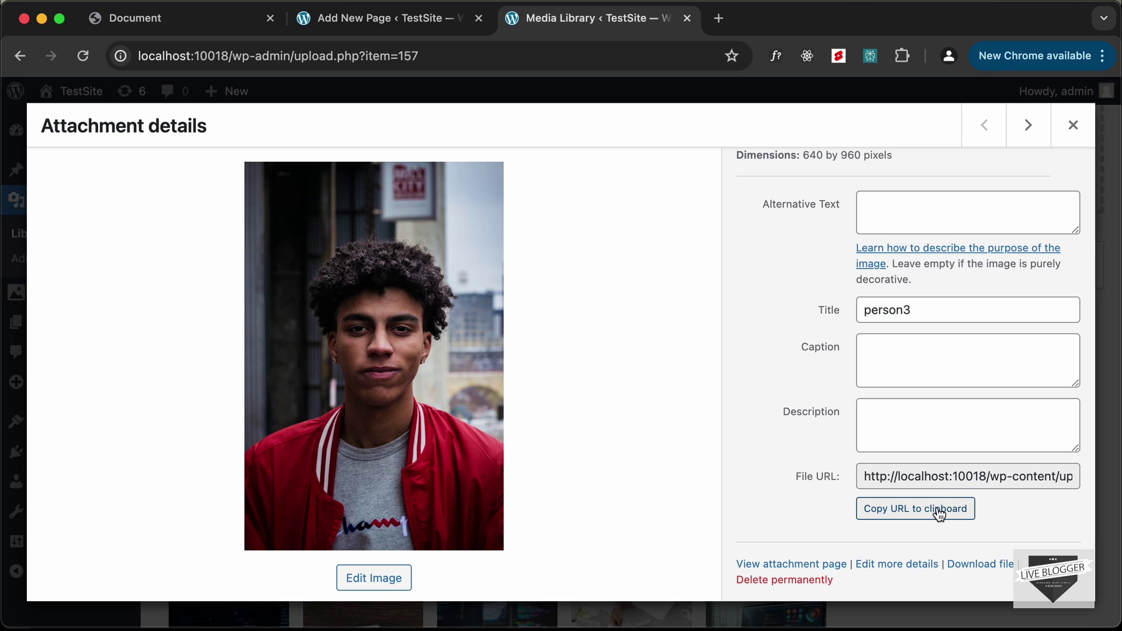
click(940, 515)
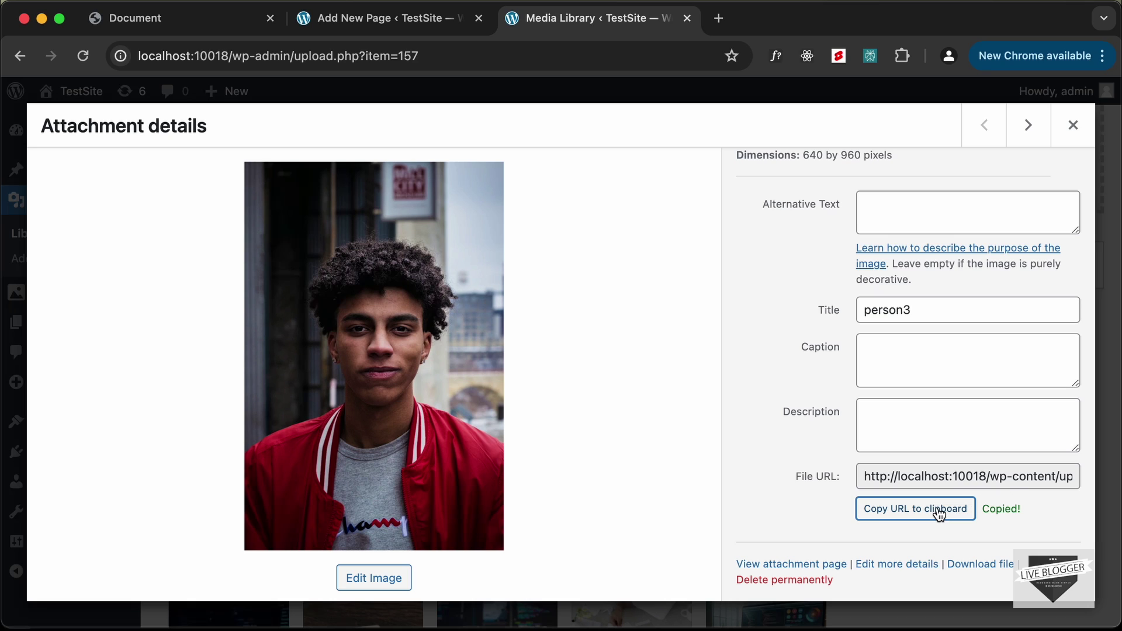
- Replace images/person3.jpg in the Custom HTML code with the copied person3 URL
click(436, 20)
click(524, 455)
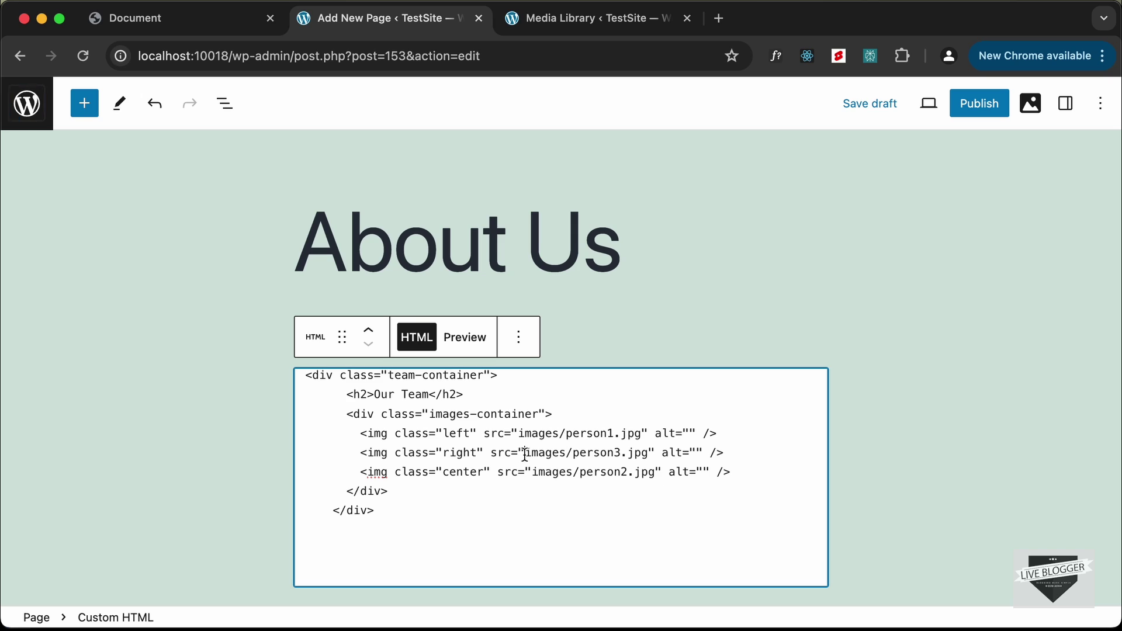
shift+click(645, 454)
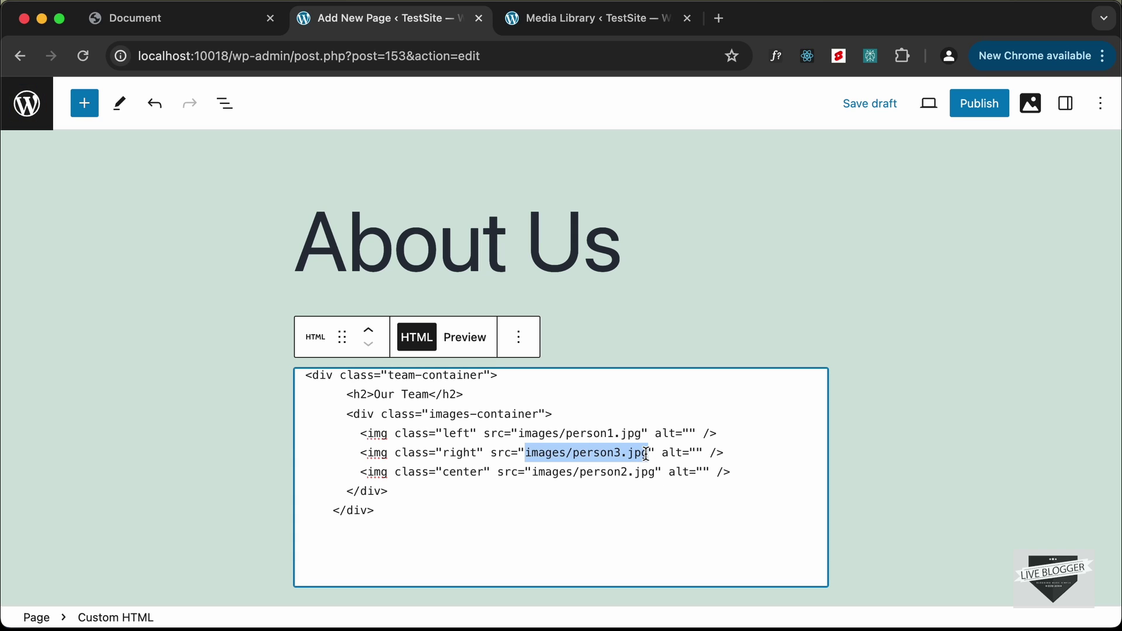
key(super+v)
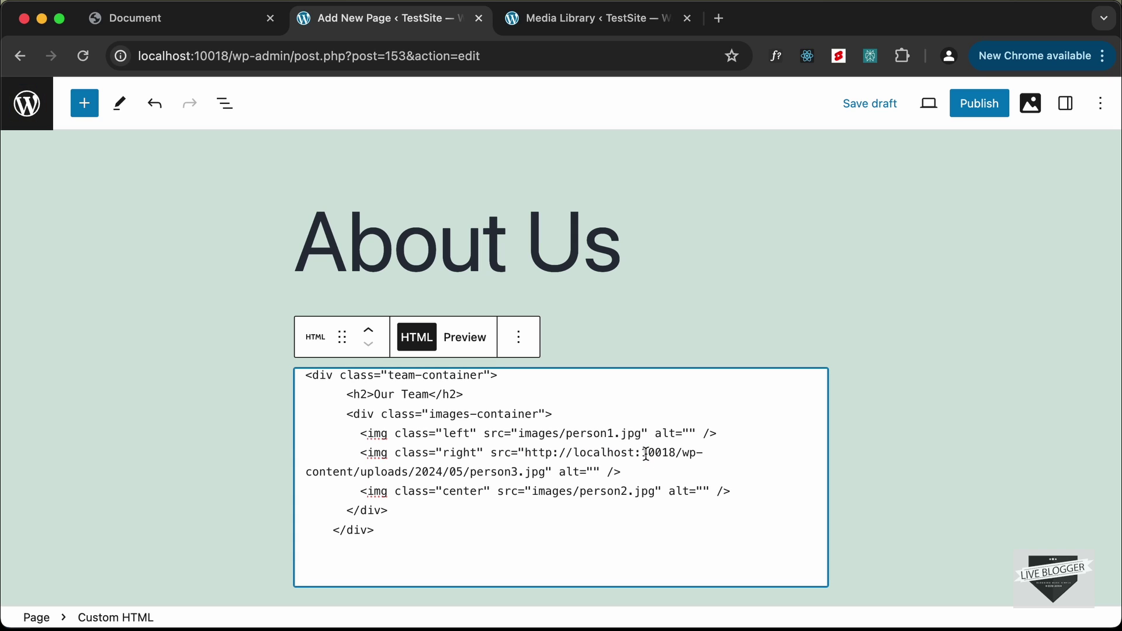
click(562, 23)
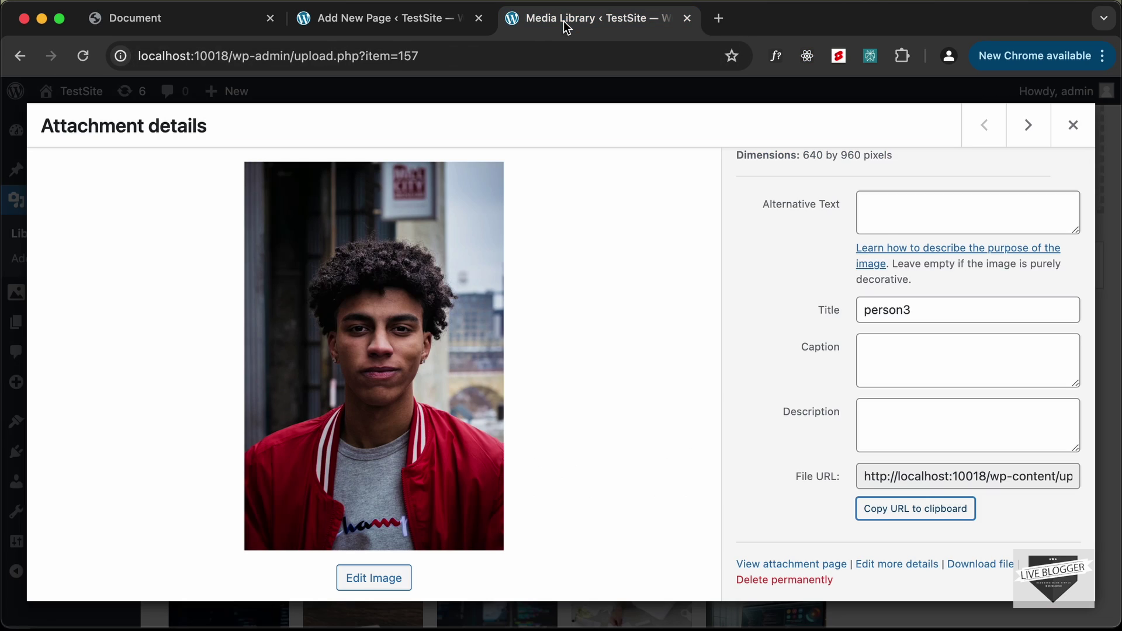
- Copy person2's Media Library file URL and paste it over images/person2.jpg in the HTML
click(1074, 125)
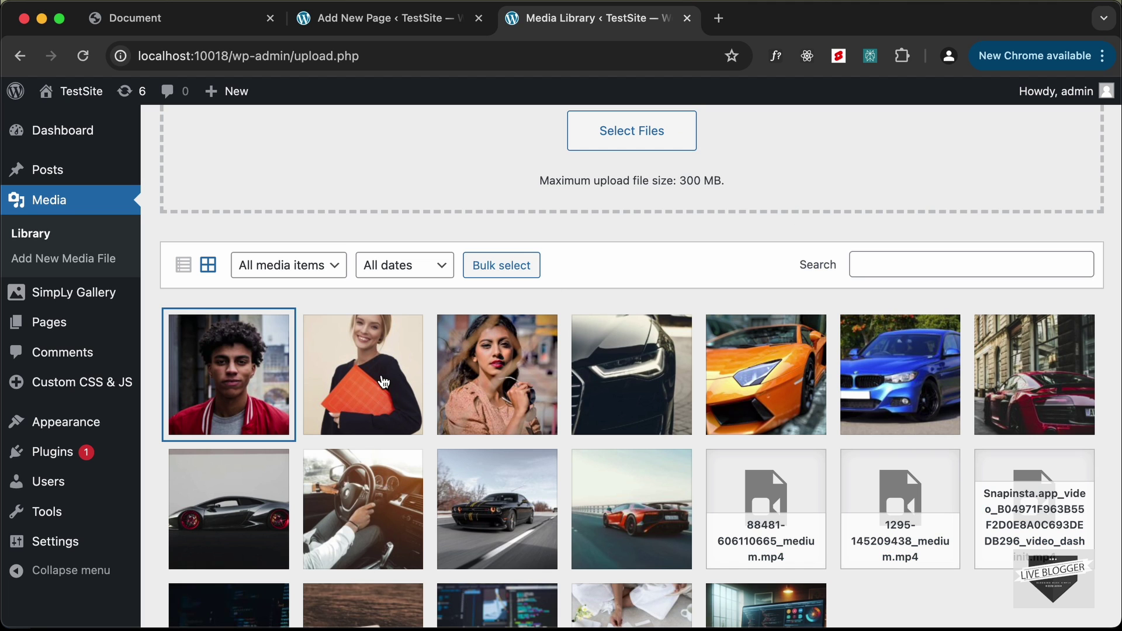
click(363, 386)
click(996, 561)
scroll(996, 561, down, 2)
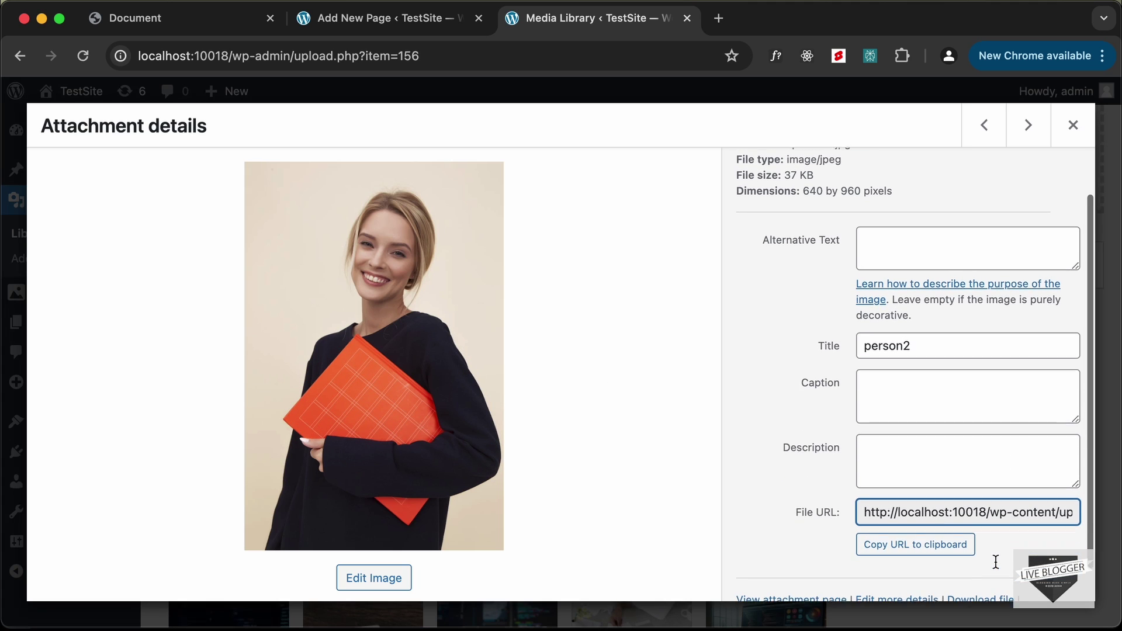
scroll(996, 561, up, 2)
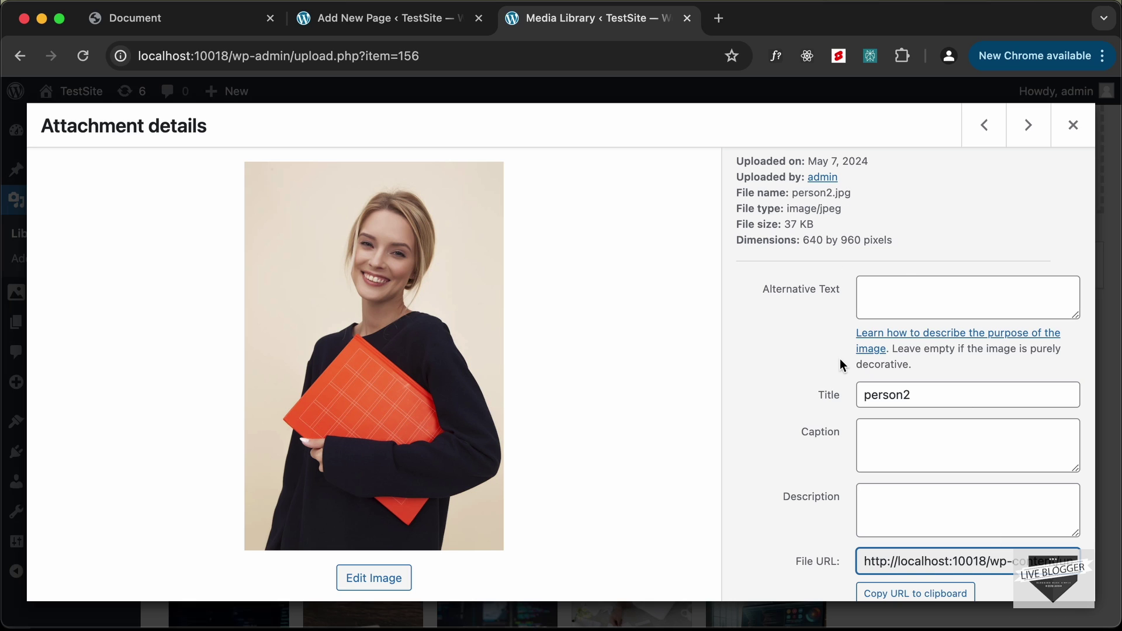
scroll(840, 359, down, 2)
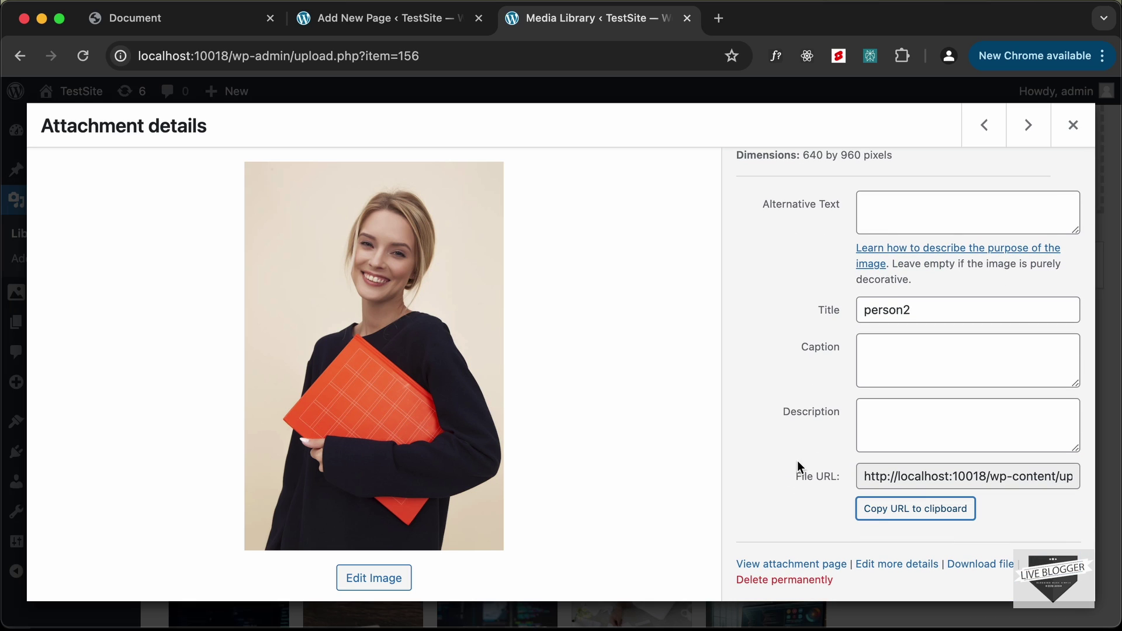
click(946, 518)
click(431, 18)
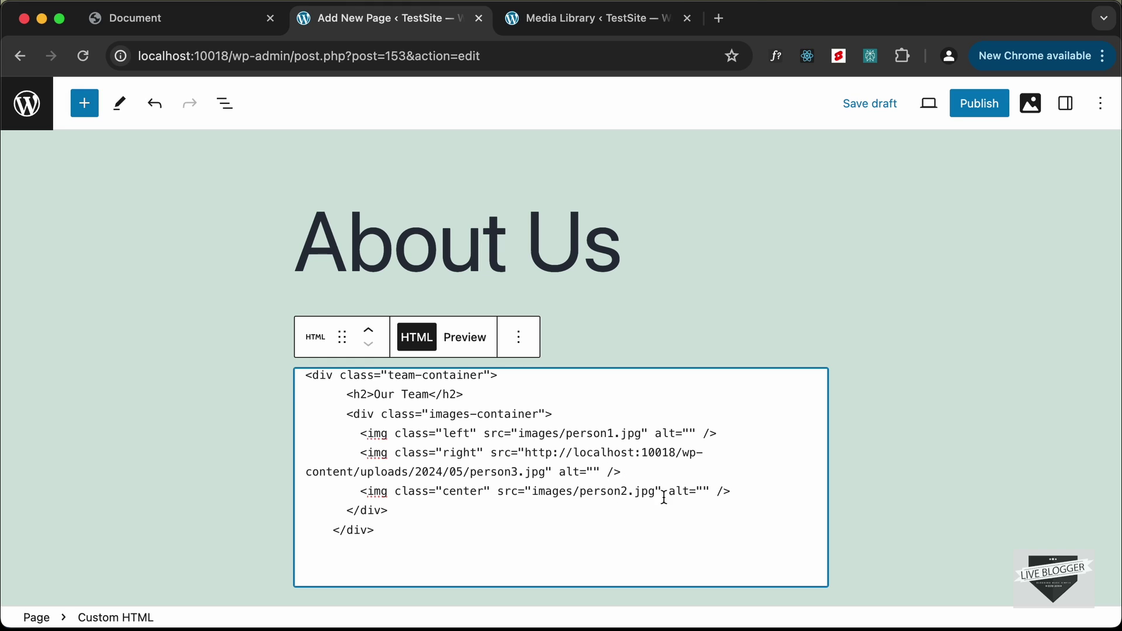
drag(532, 492, 655, 491)
key(super+v)
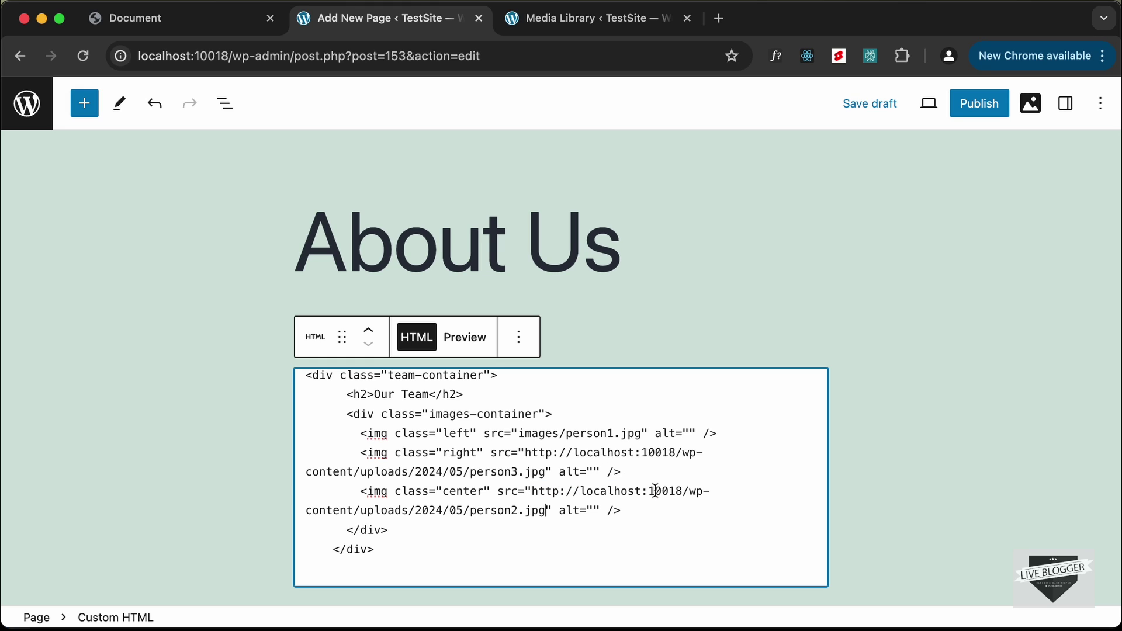
- Copy person1's Media Library file URL and paste it over images/person1.jpg in the HTML
click(566, 27)
click(1073, 125)
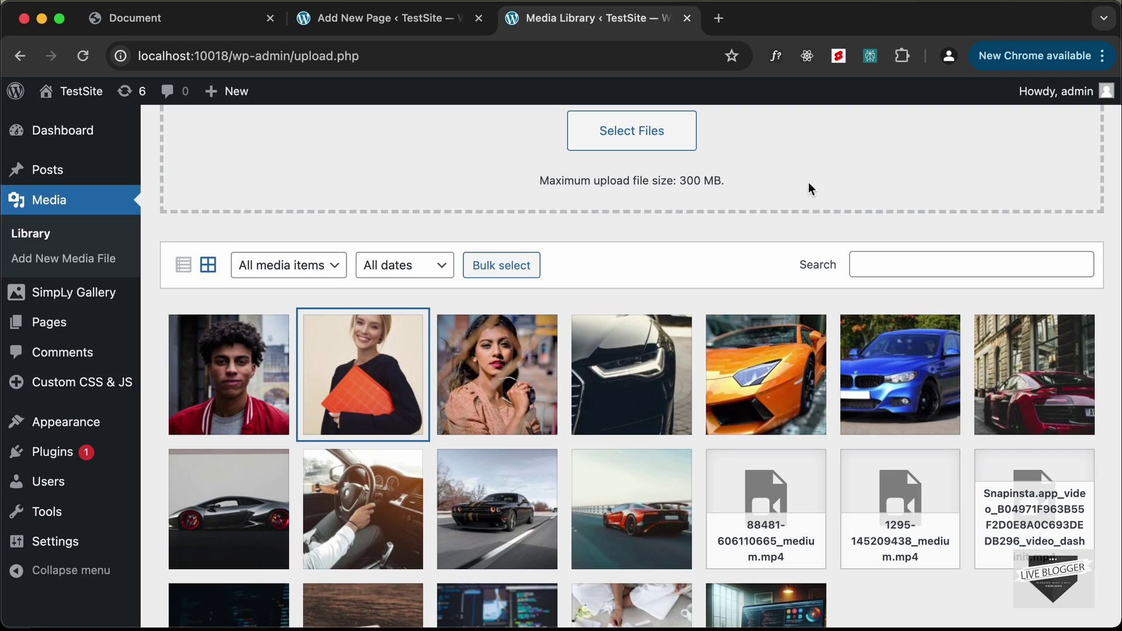
click(488, 379)
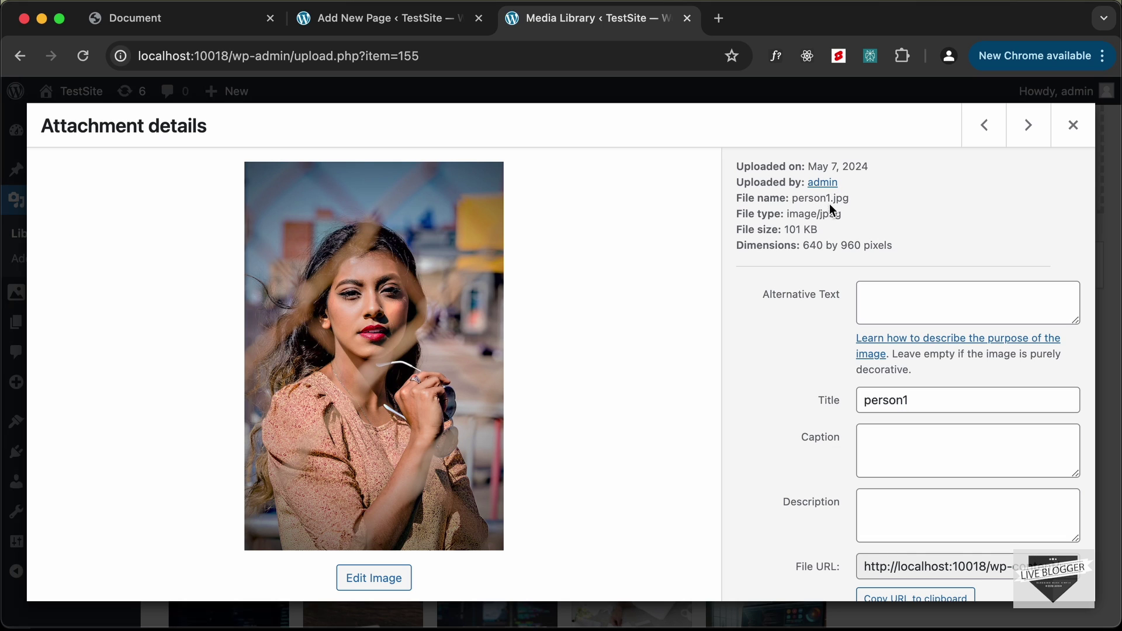
scroll(798, 391, down, 3)
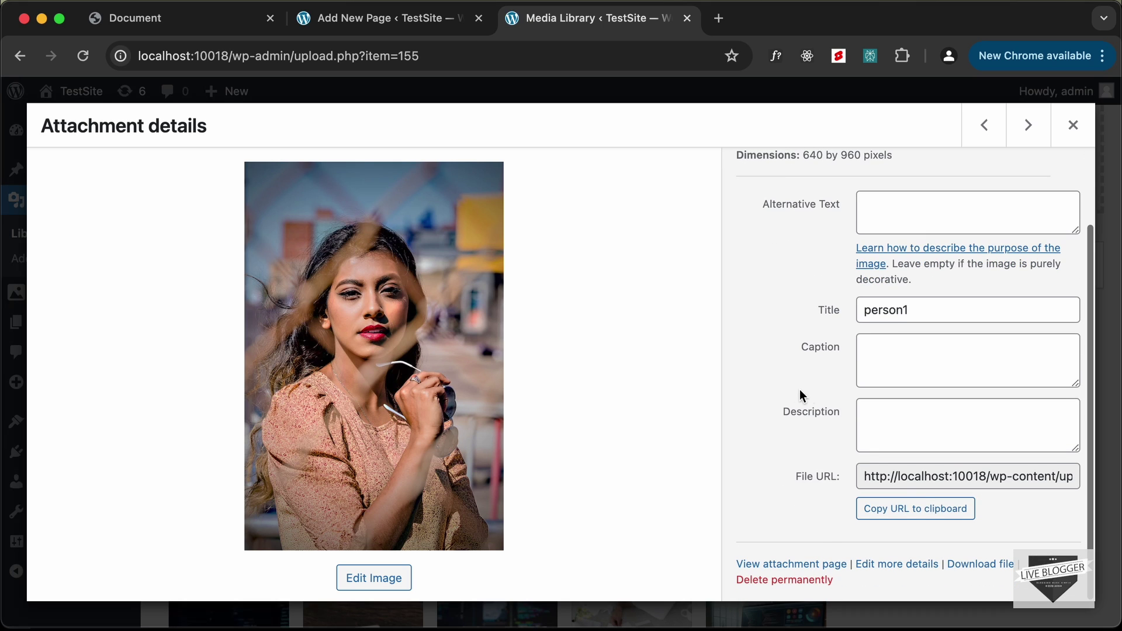
click(932, 517)
click(433, 23)
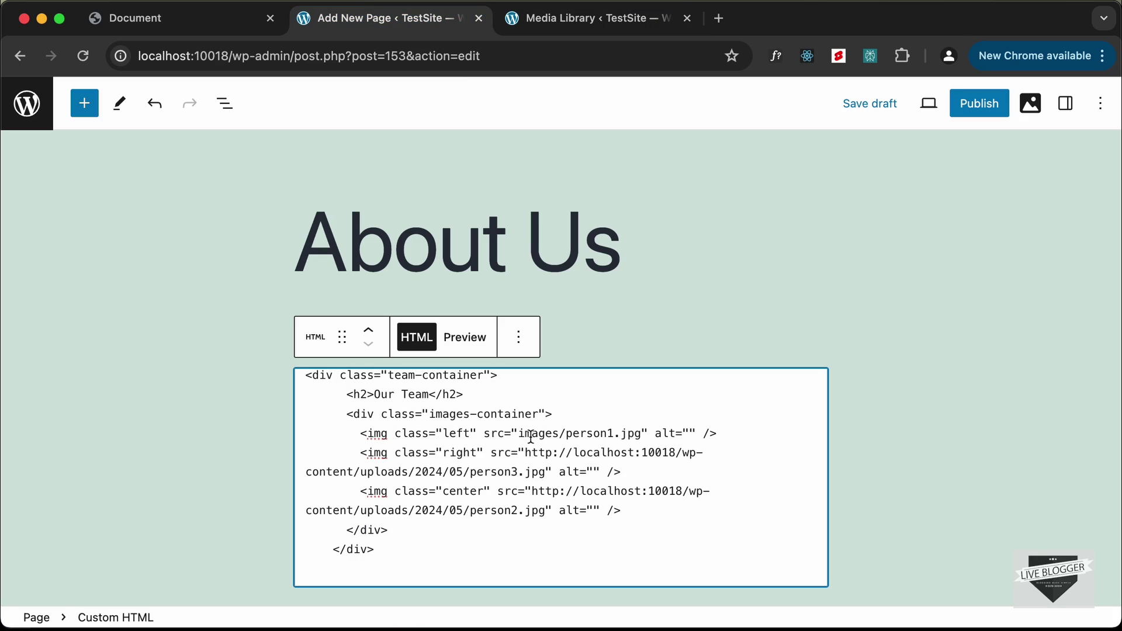
shift+click(642, 434)
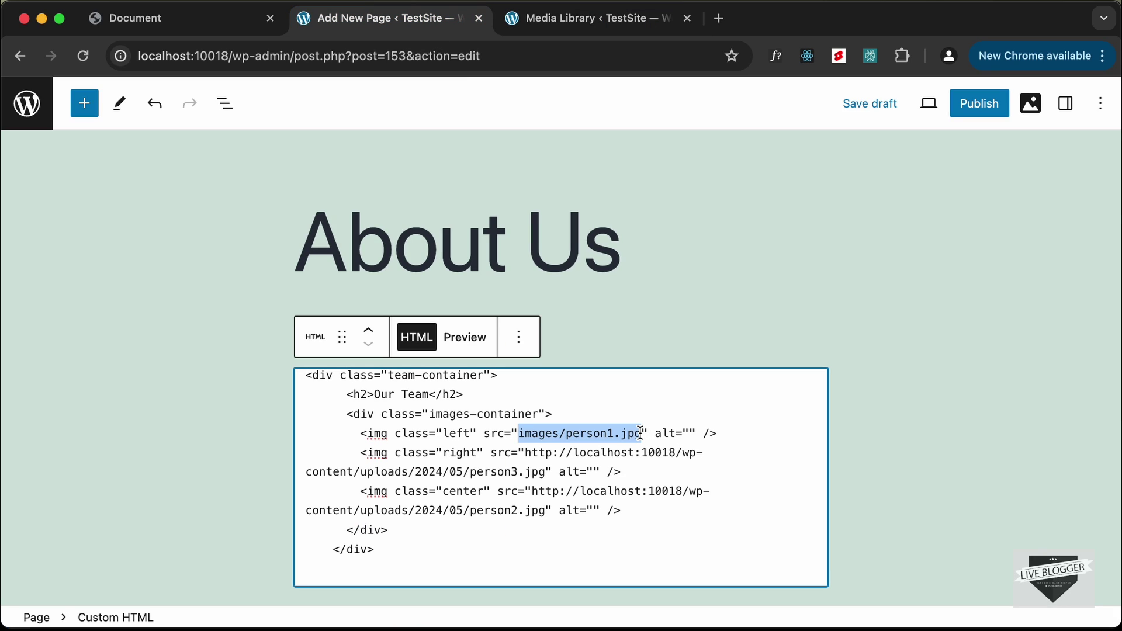
text(http://localhost:10018/wp-content/uploads/2024/05/person1.jpg)
scroll(604, 511, down, 3)
scroll(603, 511, up, 5)
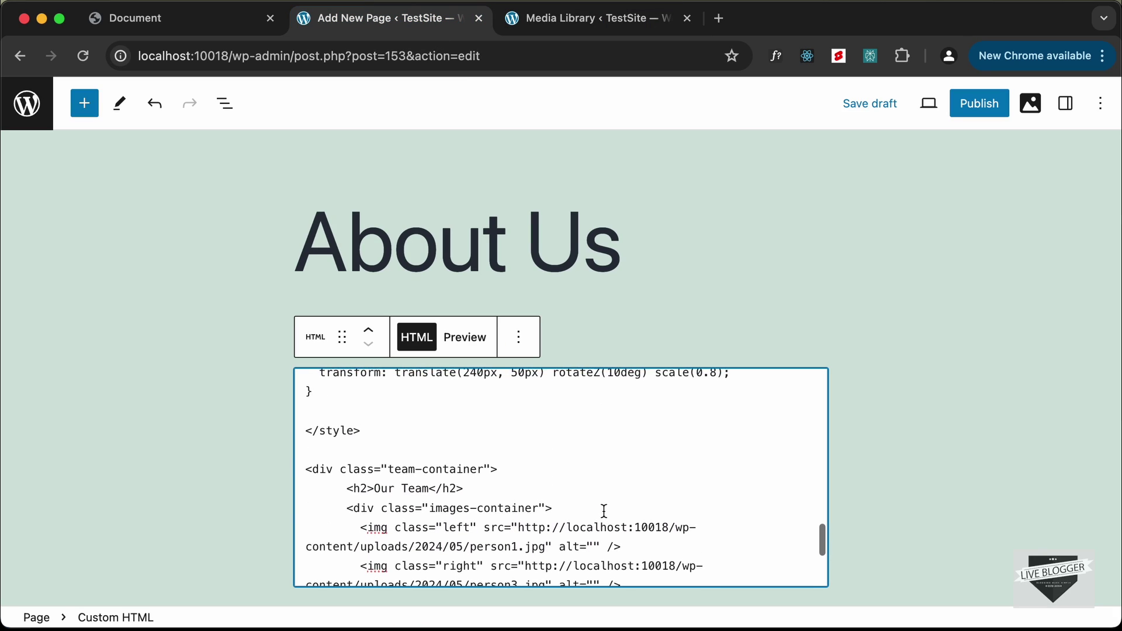
- Preview the Custom HTML block to check the stacked photo cards, then close the Media Library tab
click(470, 337)
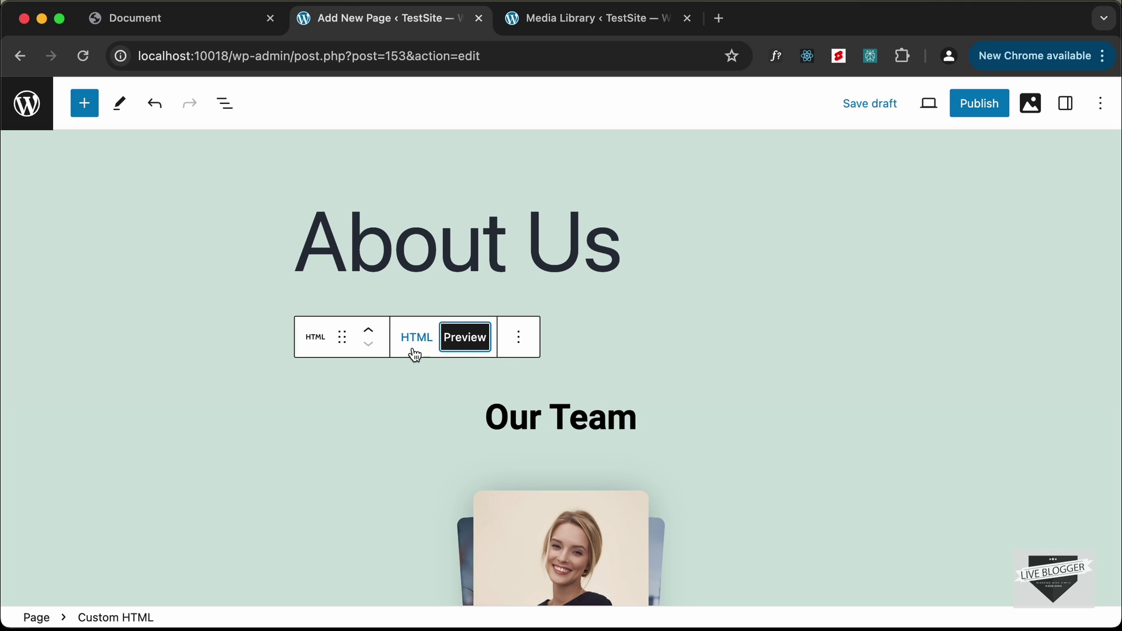
scroll(163, 293, down, 3)
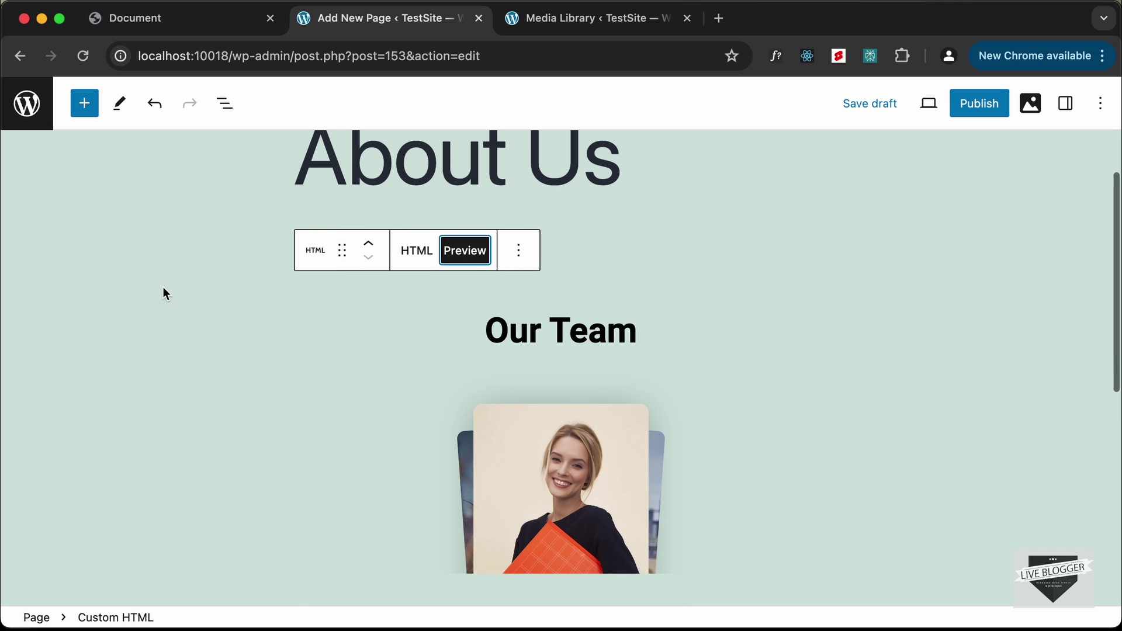
scroll(166, 294, down, 2)
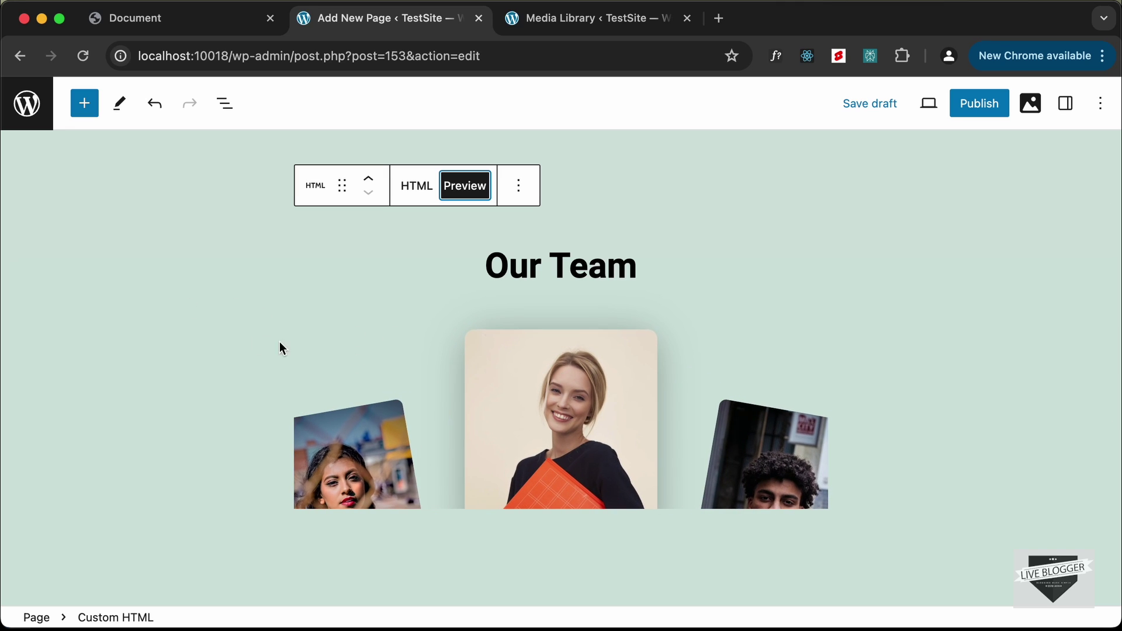
scroll(206, 294, up, 2)
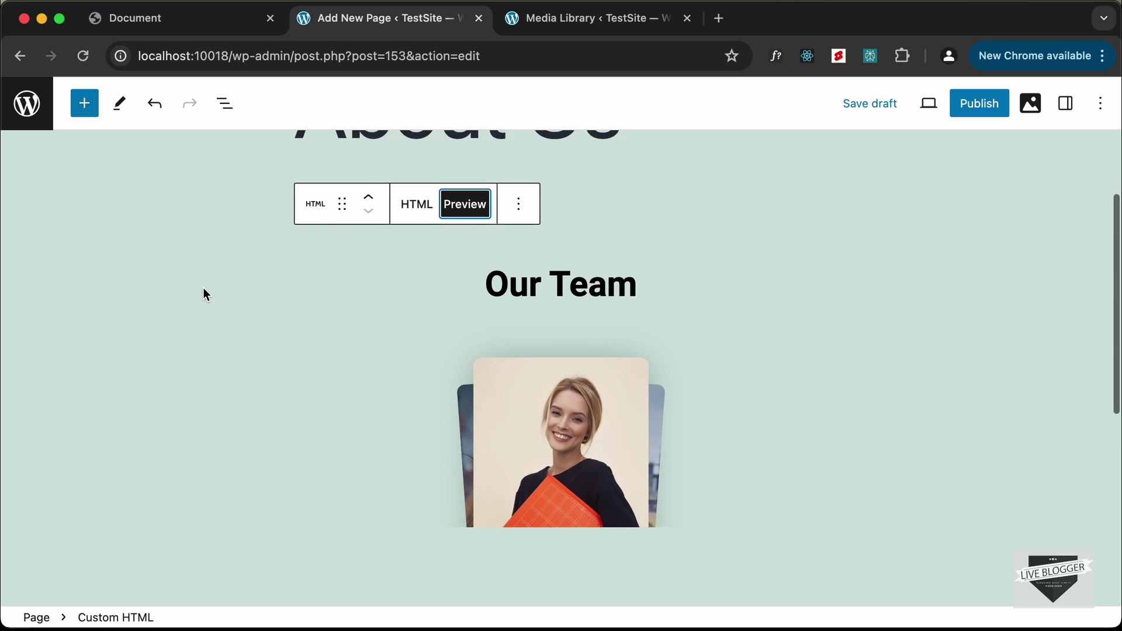
scroll(206, 294, up, 4)
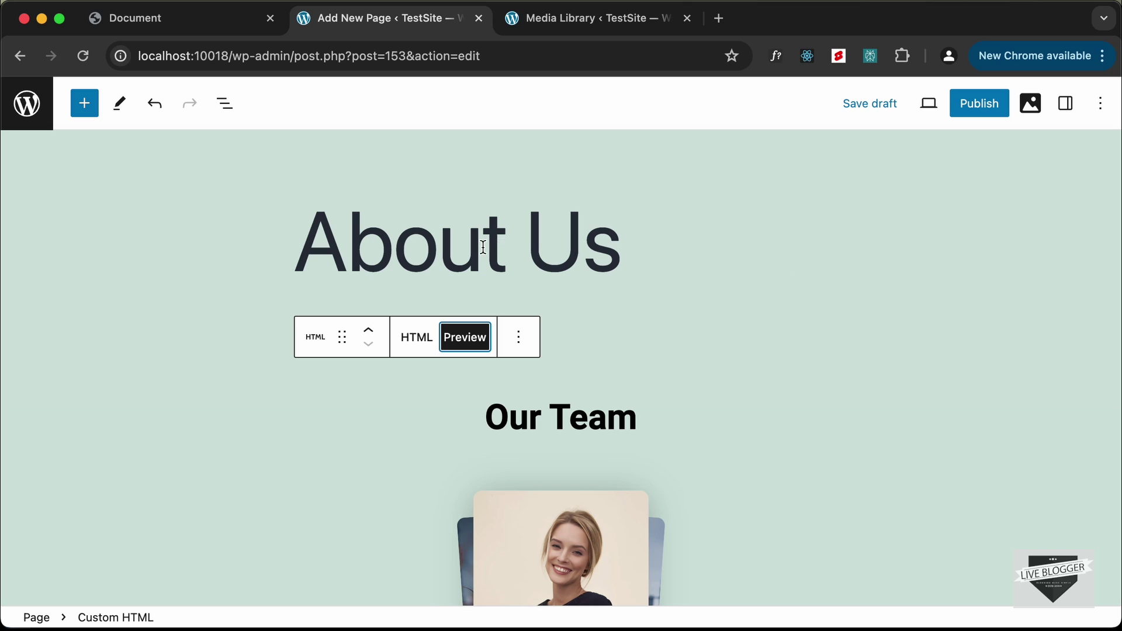
click(687, 18)
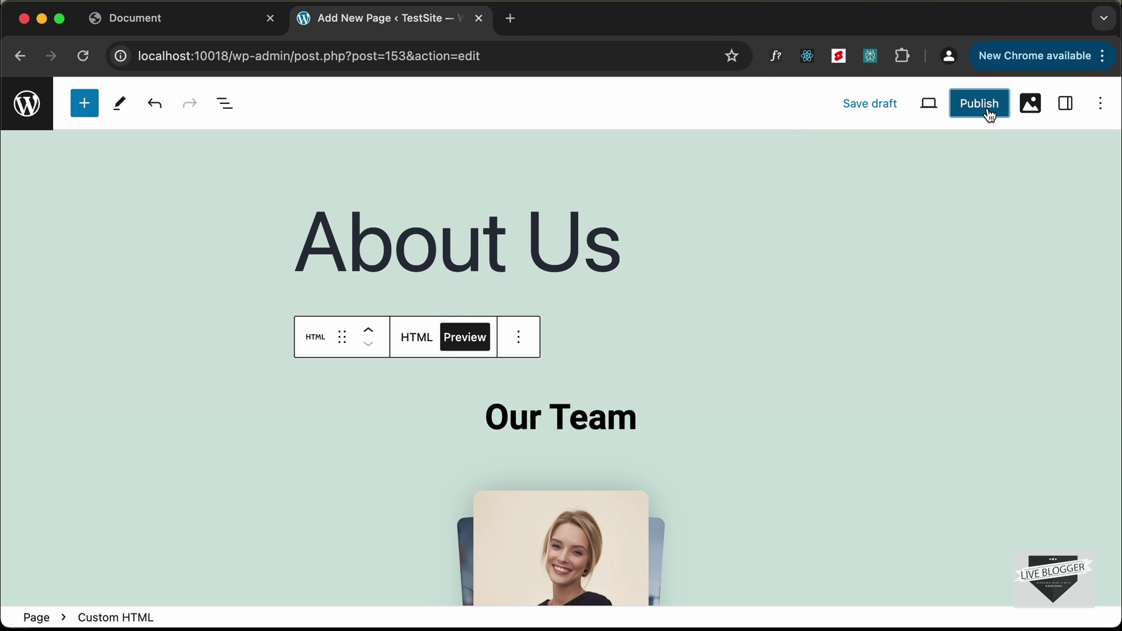
- Publish the About Us page and view it live, scrolling down to the Our Team photo cards
click(982, 108)
click(969, 110)
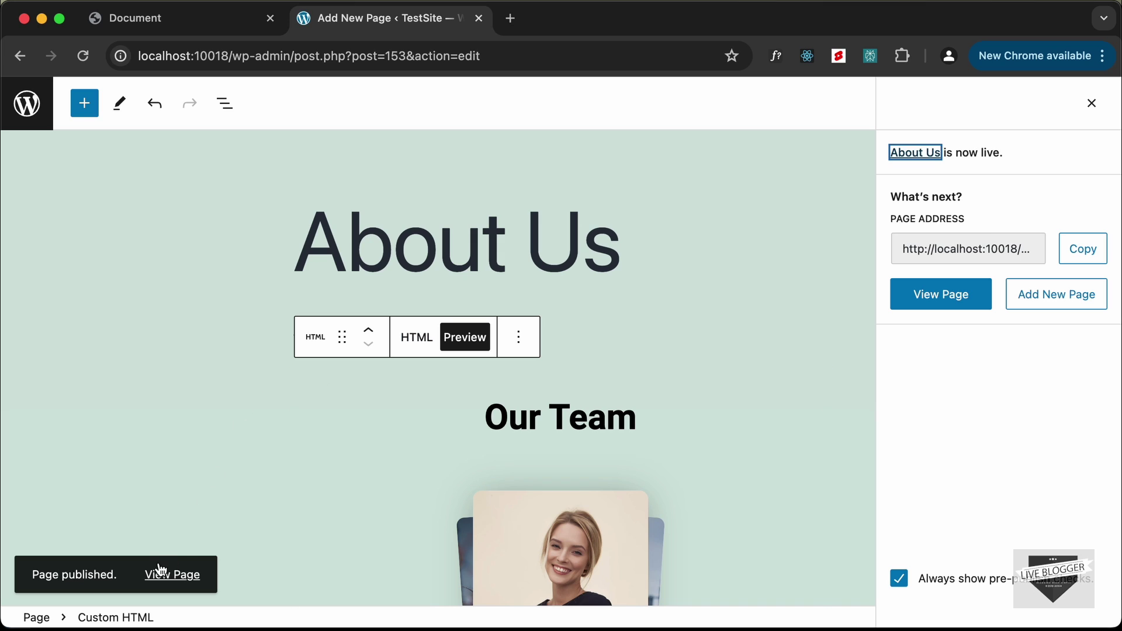
click(173, 578)
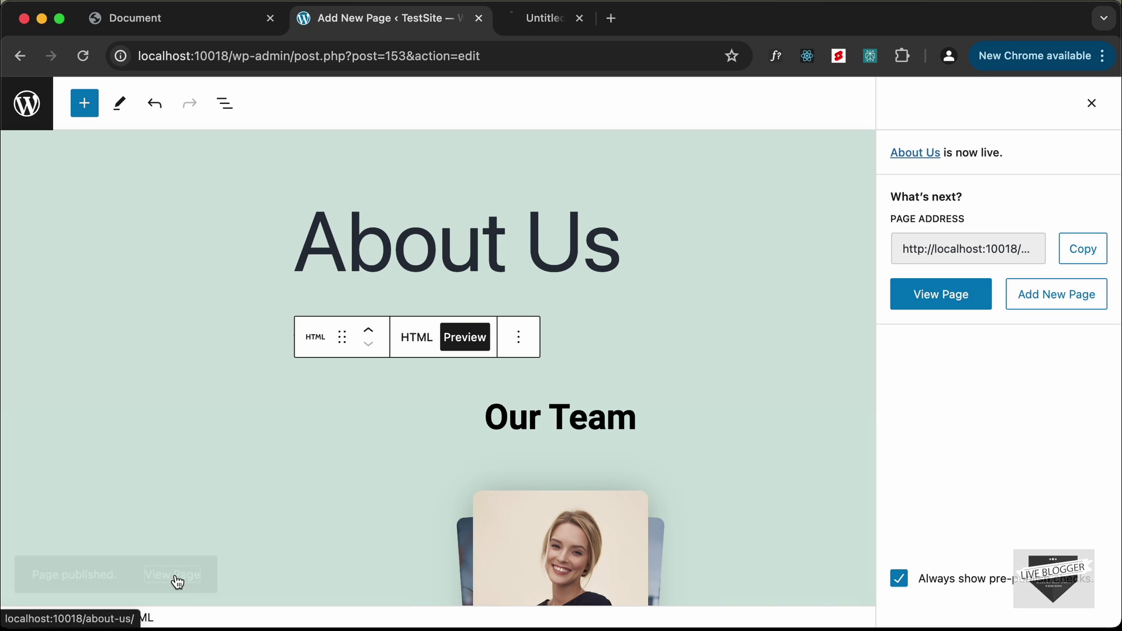
click(567, 19)
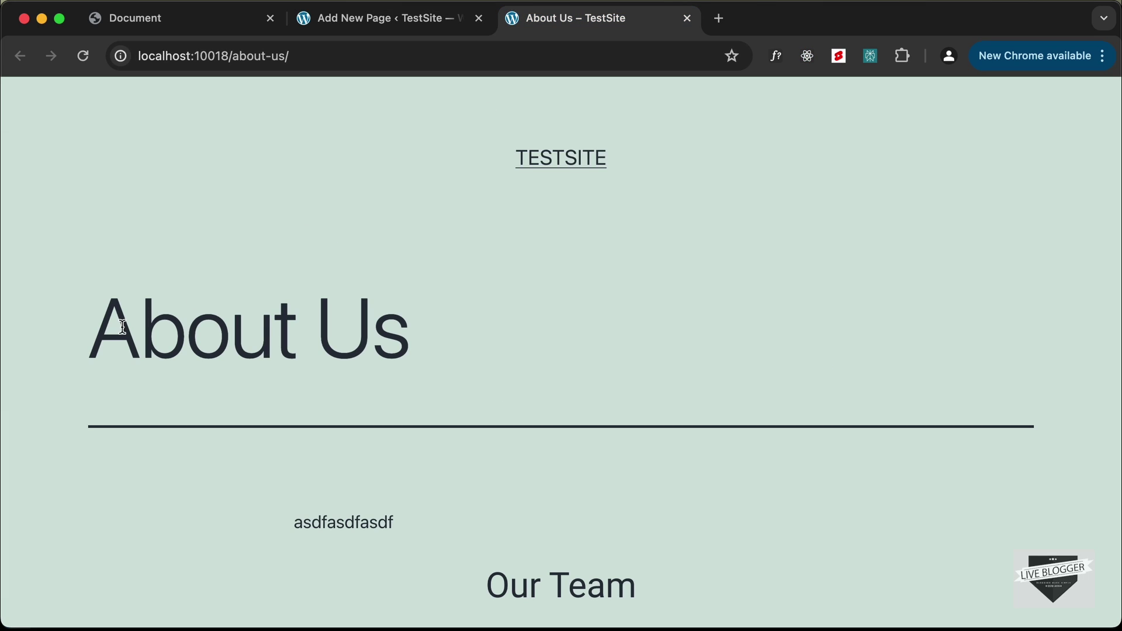
scroll(123, 328, down, 5)
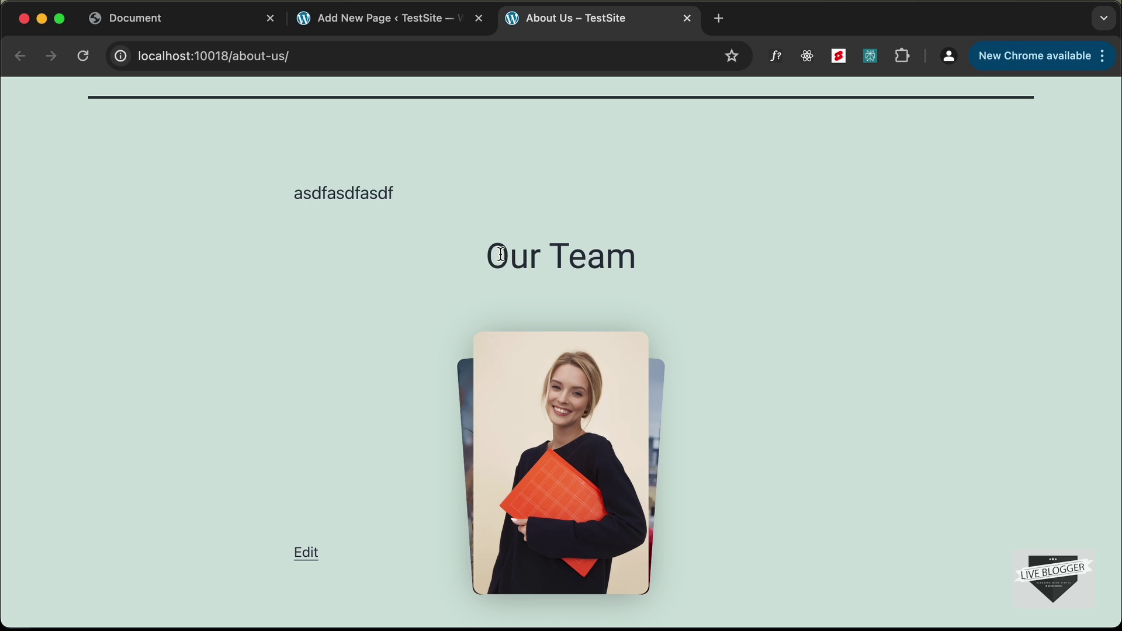
scroll(623, 276, down, 1)
mouse_move(591, 439)
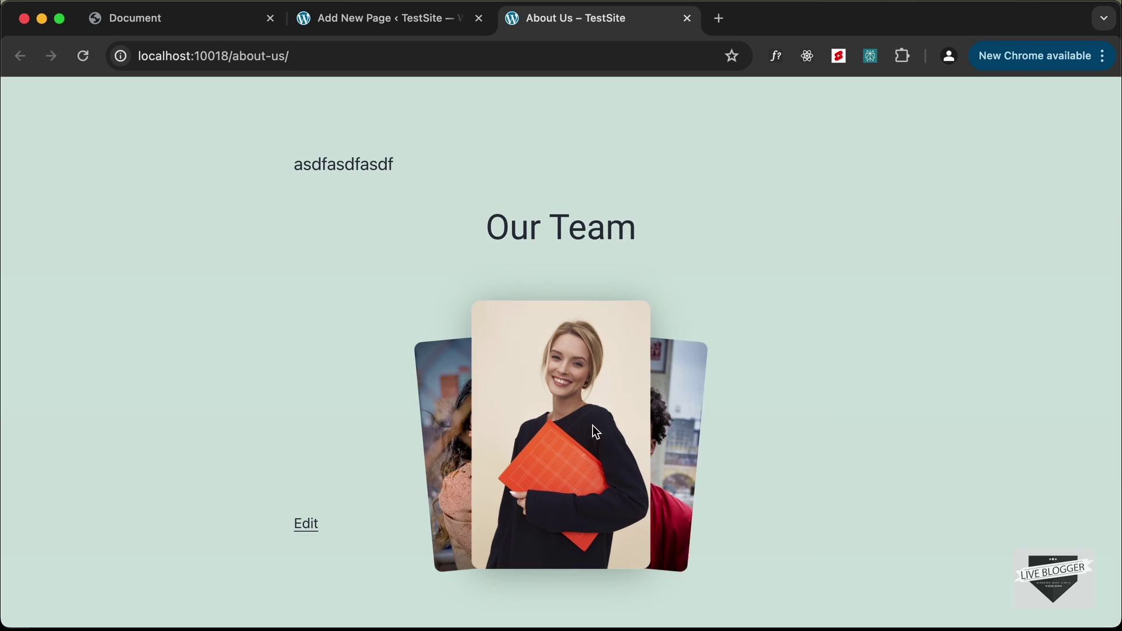
scroll(591, 436, down, 3)
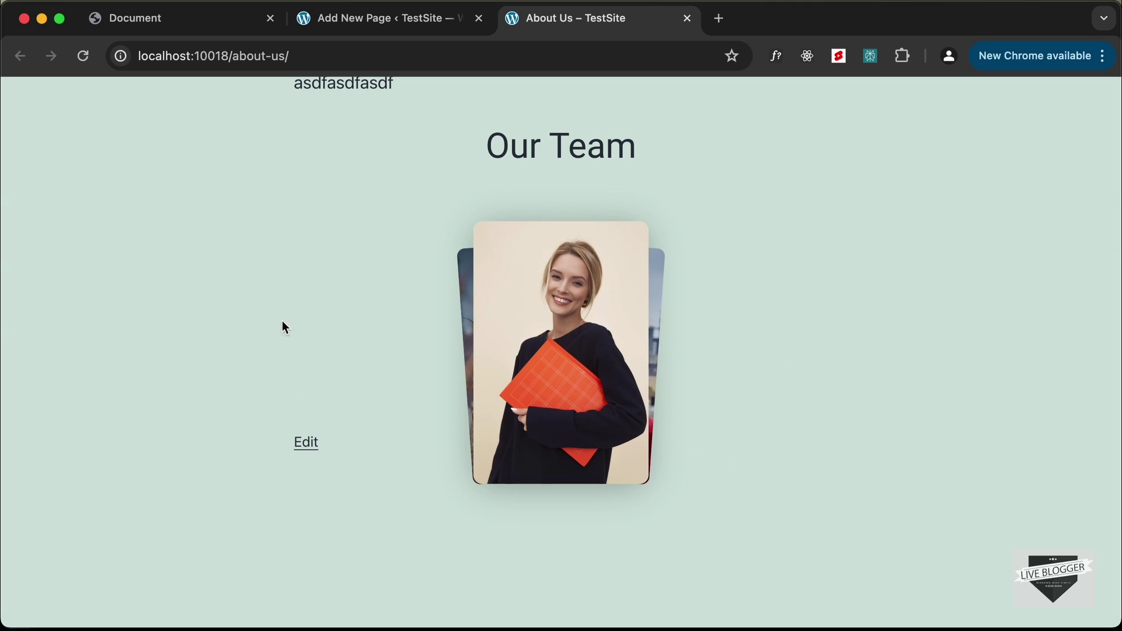
- Inspect the centre team photo in DevTools and select the .team-container element
right_click(559, 251)
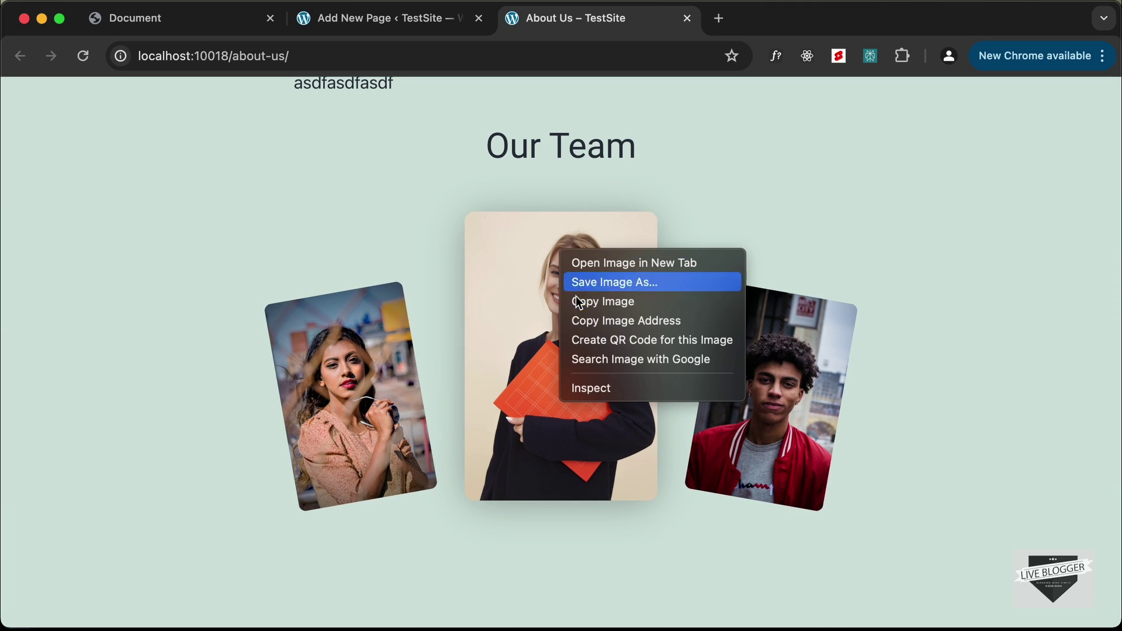
click(591, 389)
drag(558, 110, 714, 110)
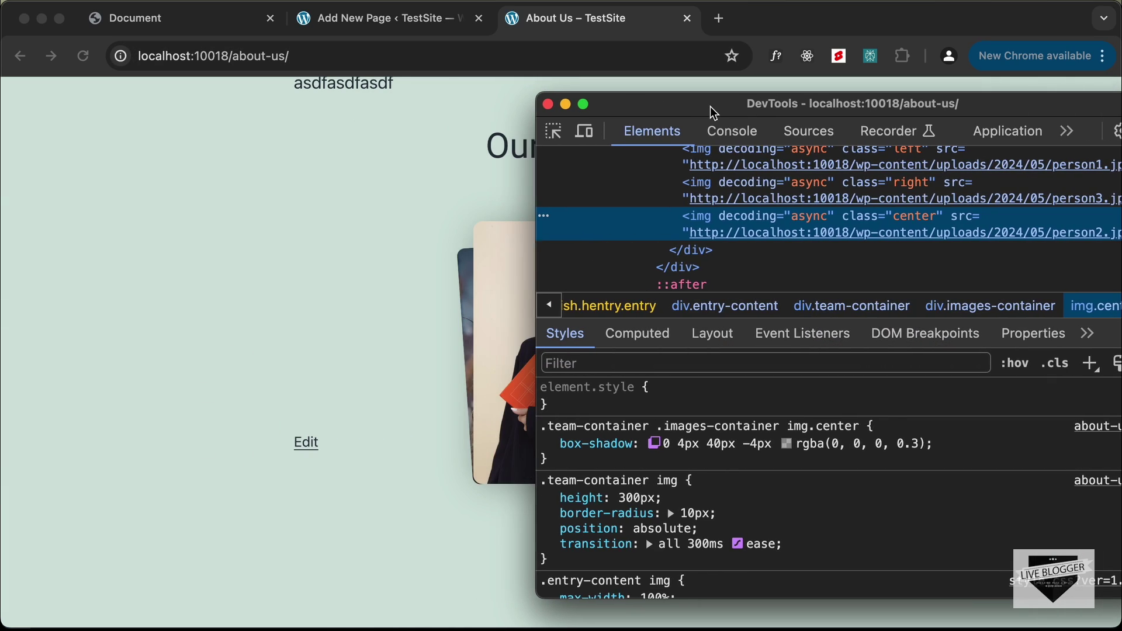
scroll(754, 257, up, 4)
click(760, 237)
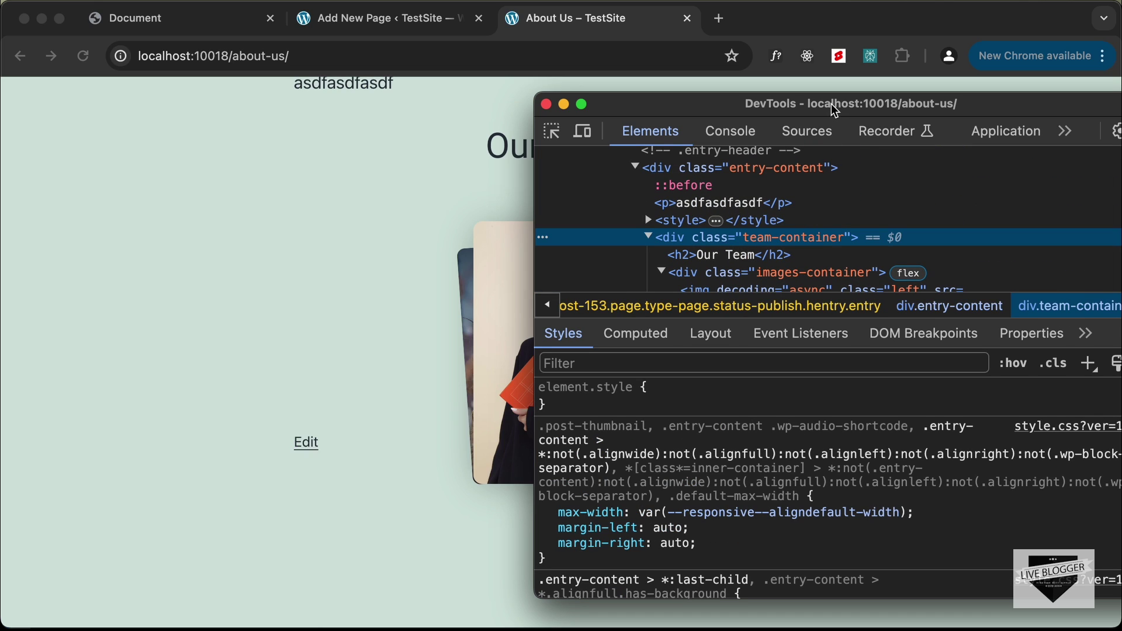
drag(830, 103, 829, 21)
scroll(784, 360, down, 5)
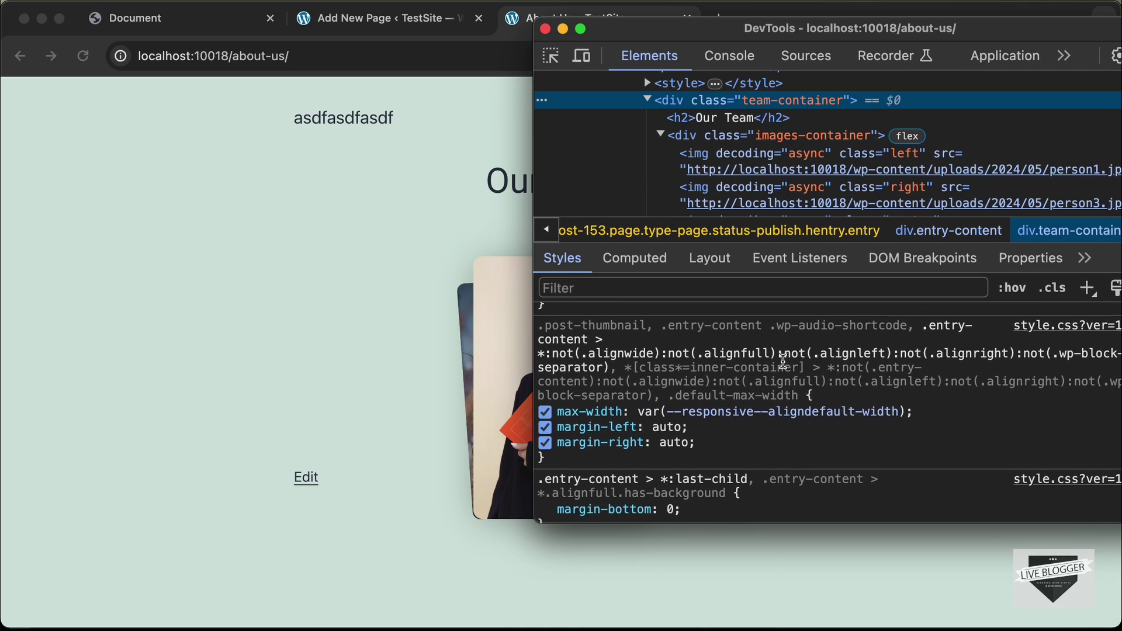
scroll(783, 360, down, 2)
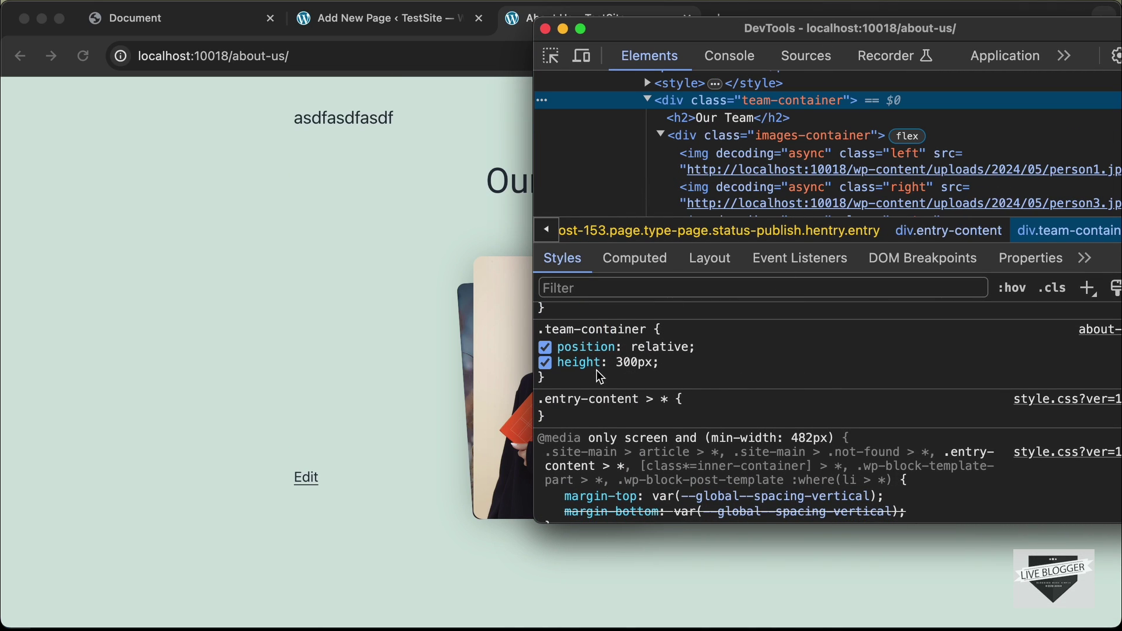
- Try a .team-container height of 370px in the Styles pane
click(630, 363)
key(shift+Up)
key(shift+Up)
key(shift+Up)
key(shift+Up)
key(shift+Up)
key(shift+Up)
key(shift+Up)
key(shift+Up)
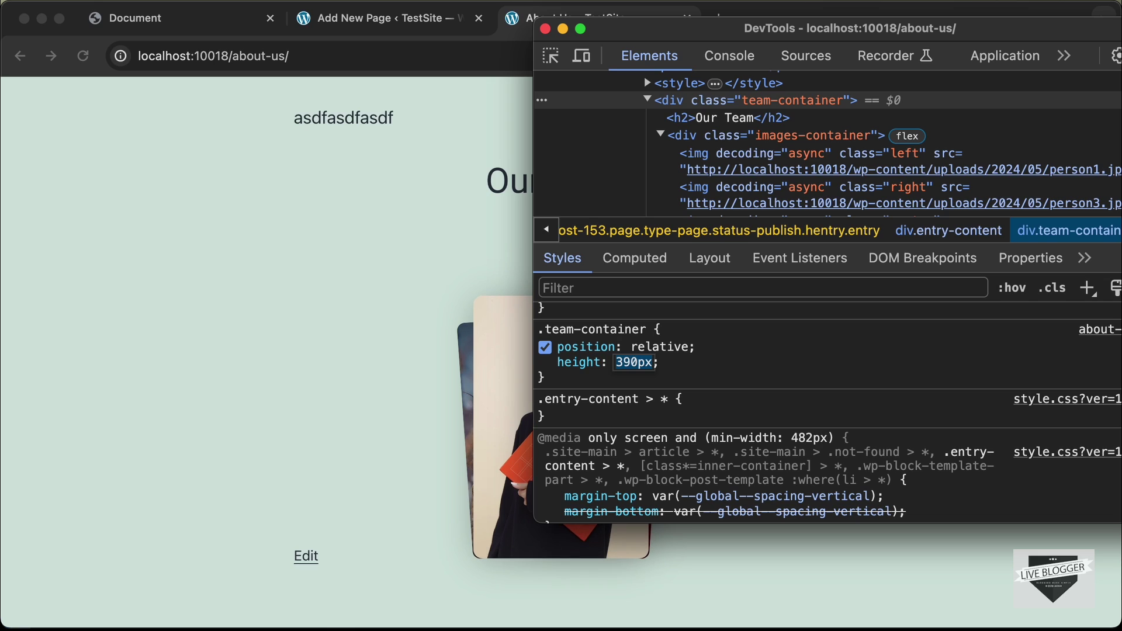
key(shift+Up)
key(shift+Down)
key(shift+Down)
key(shift+Down)
key(shift+Up)
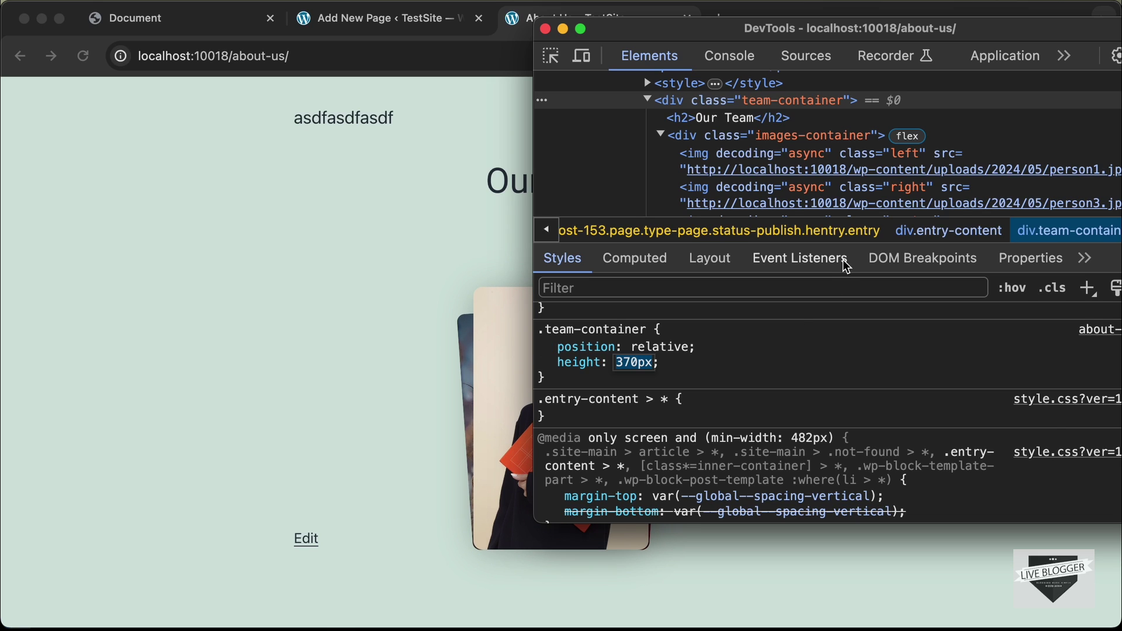
- Set the .images-container height to 400px and check the page layout
click(811, 139)
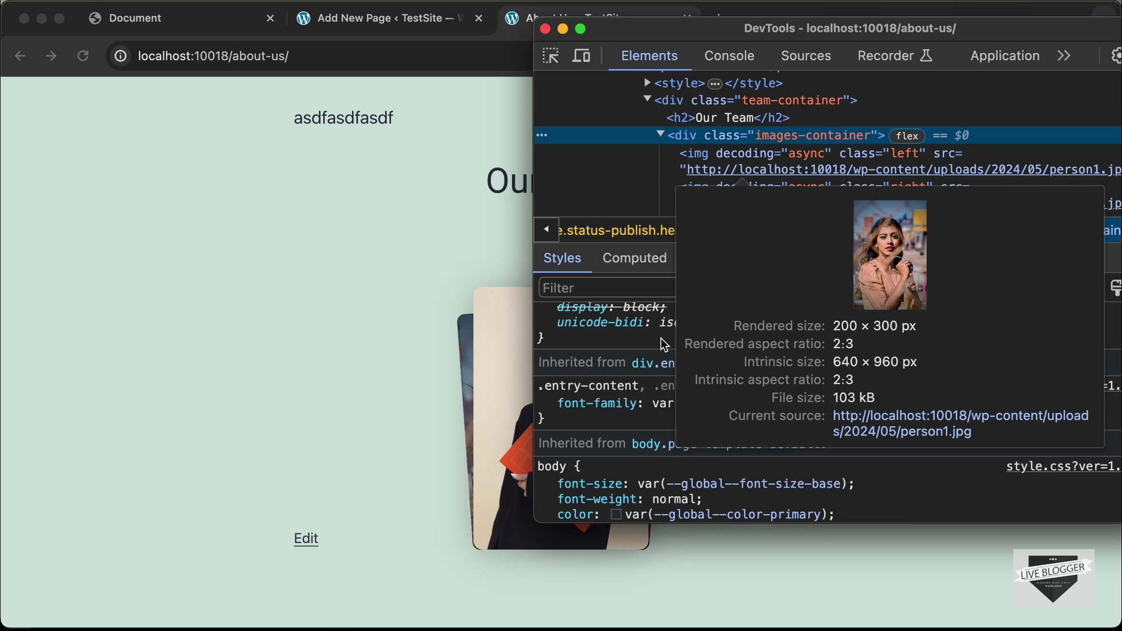
scroll(616, 351, up, 10)
click(765, 405)
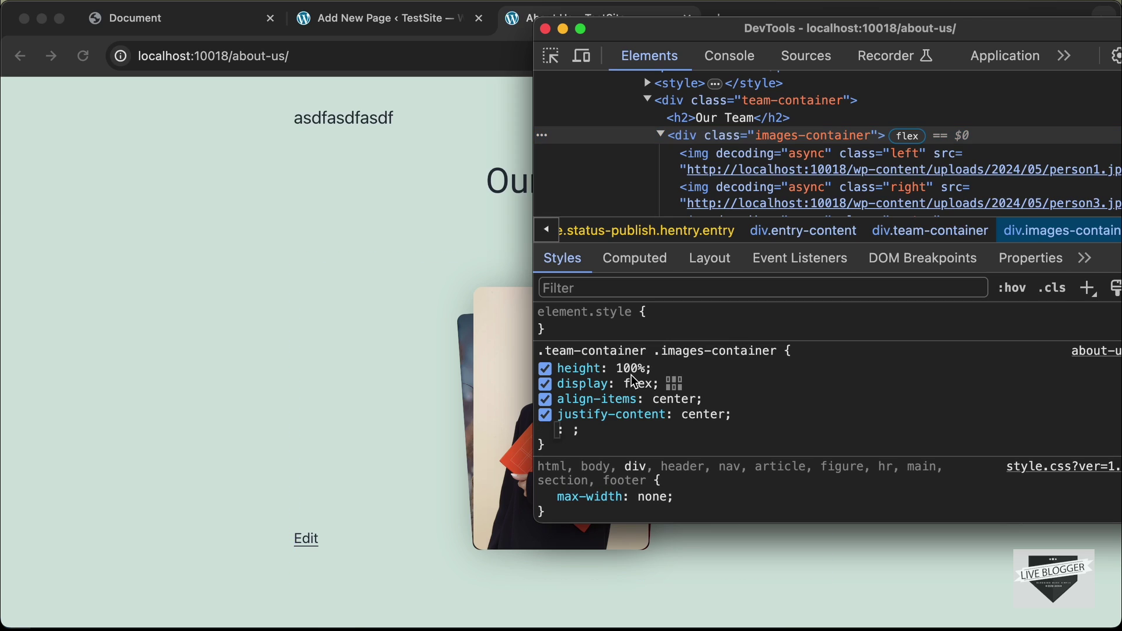
click(630, 367)
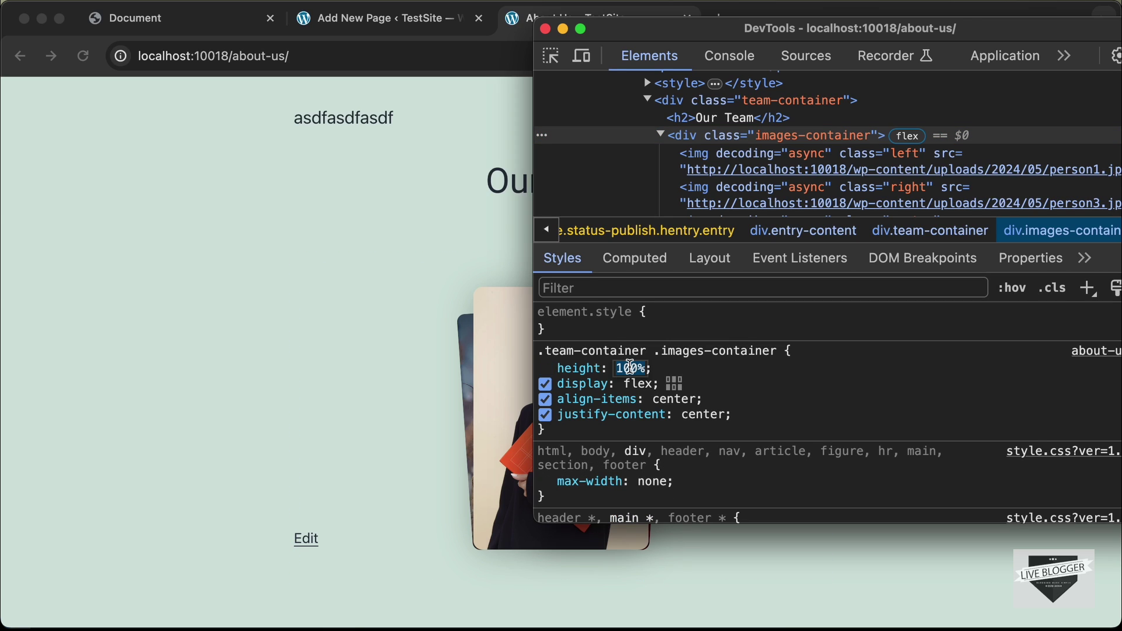
text(40)
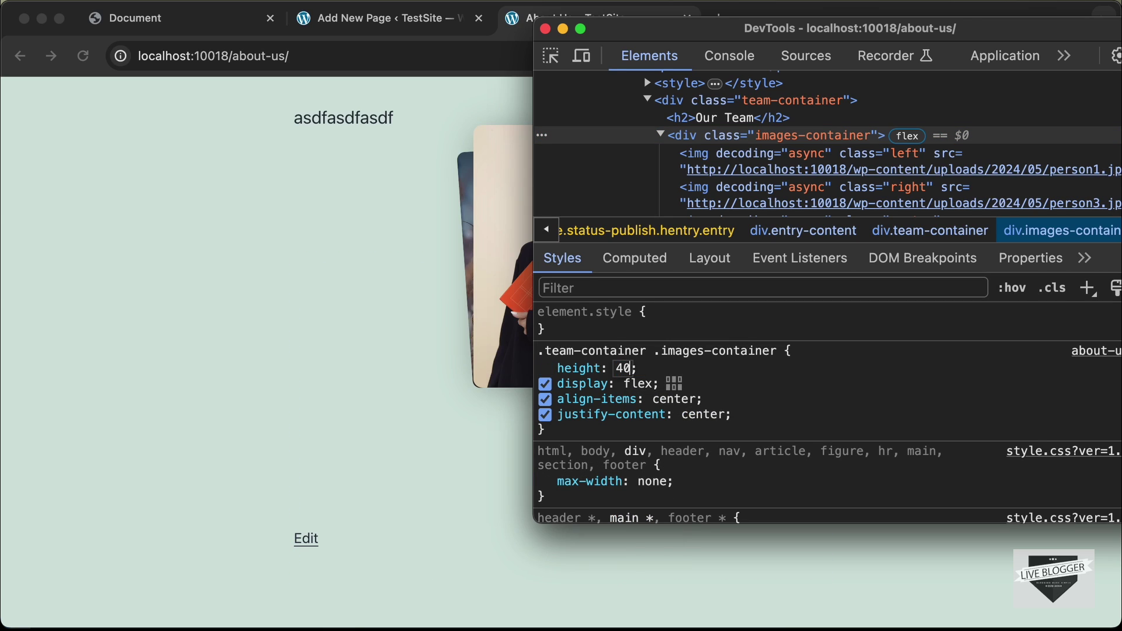
text(0px)
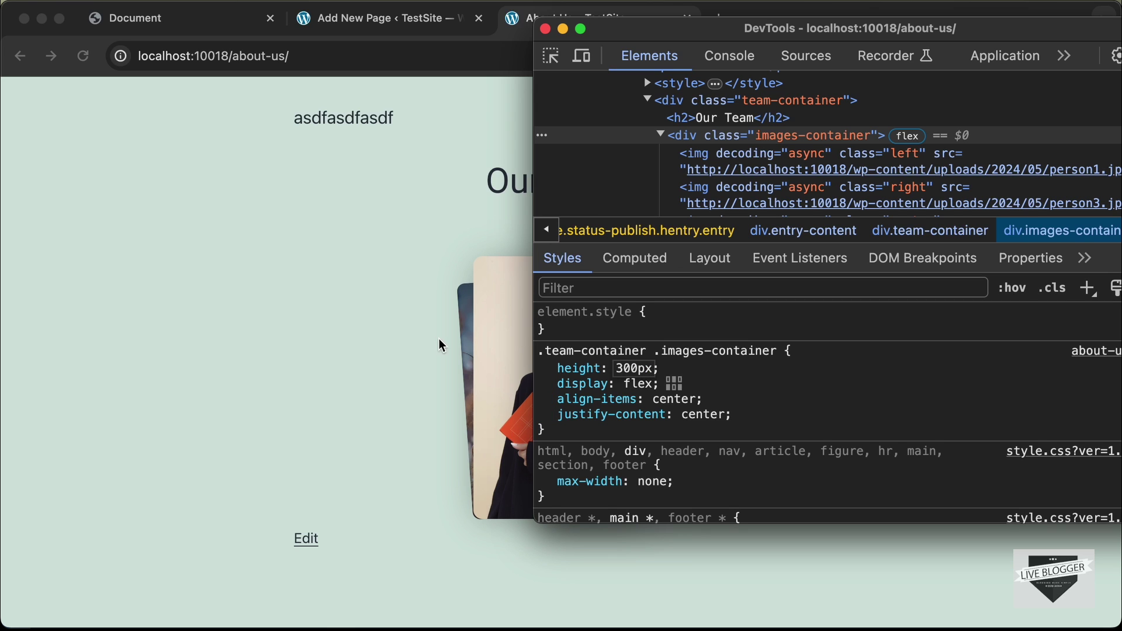
click(448, 356)
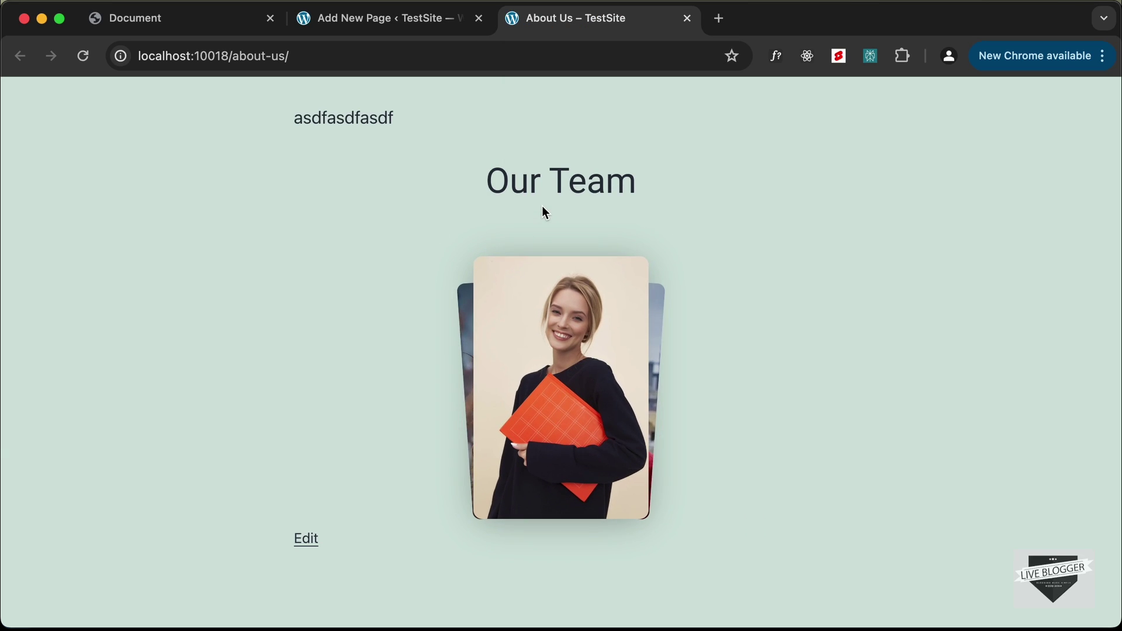
key(super+alt+i)
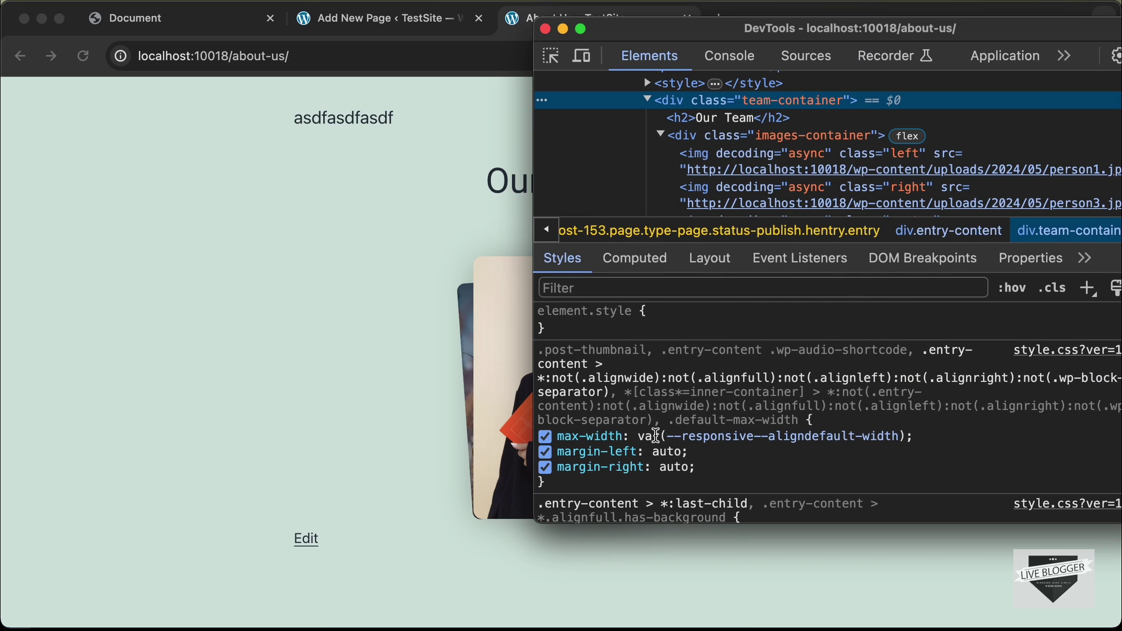
scroll(656, 435, down, 5)
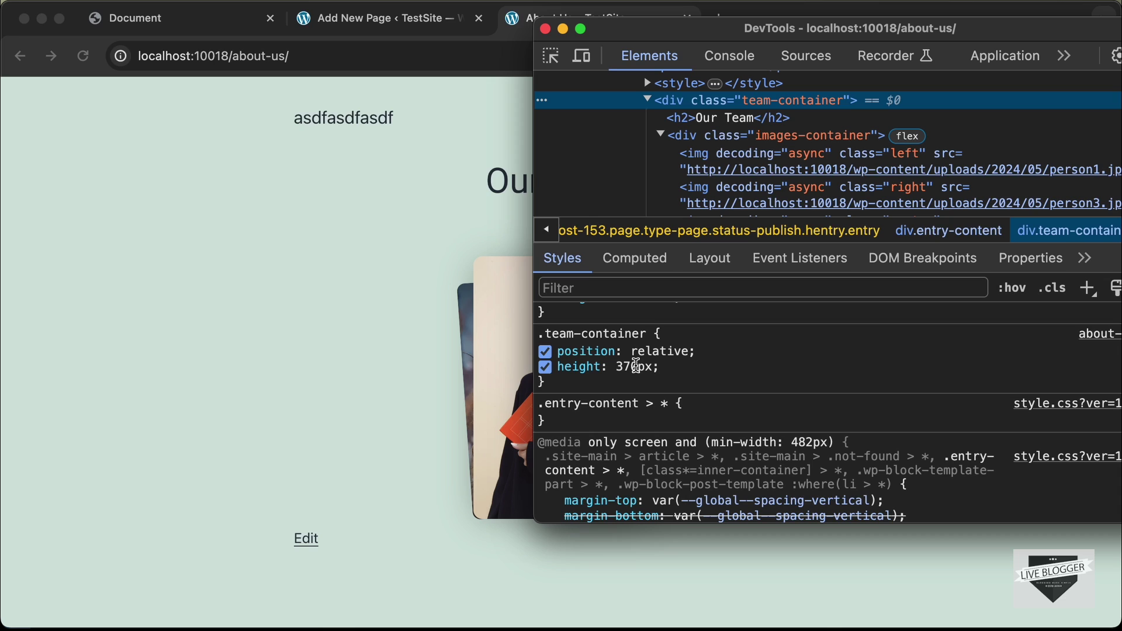
- Raise the .team-container height to 400px and view the whole page
click(636, 366)
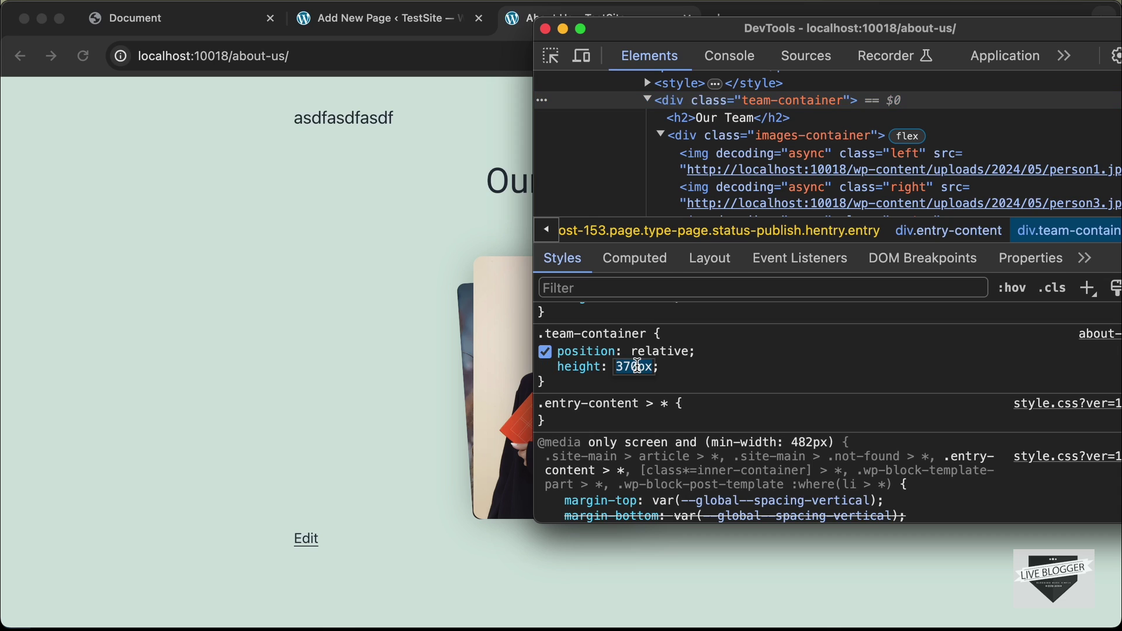
key(shift+Up)
key(shift+Up)
key(shift+Up)
key(shift+Up)
key(shift+Down)
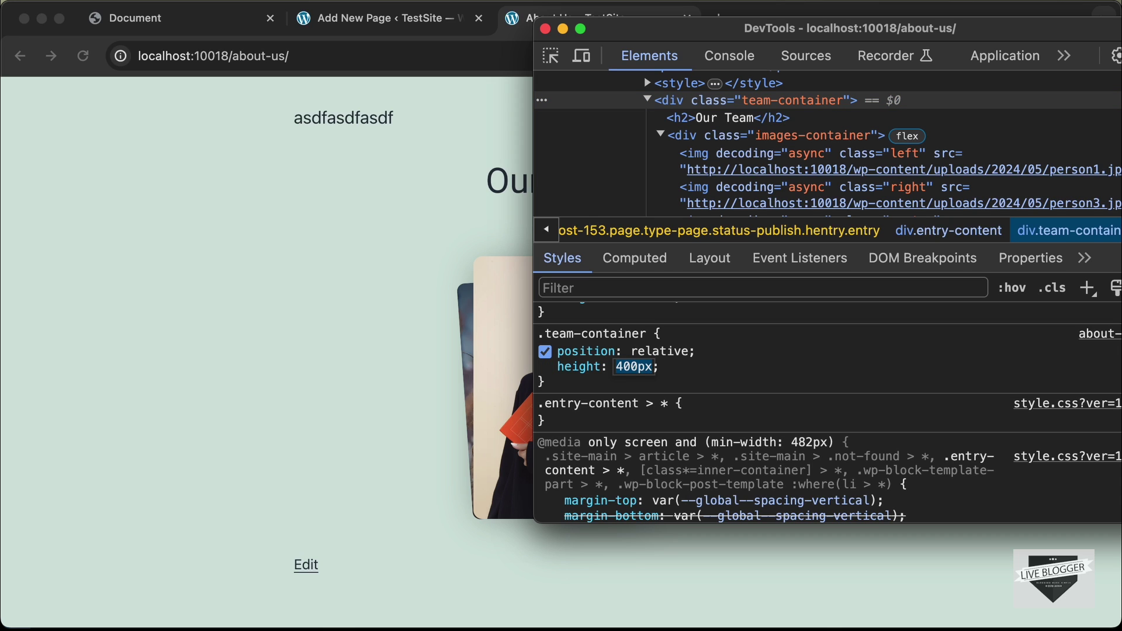
click(415, 308)
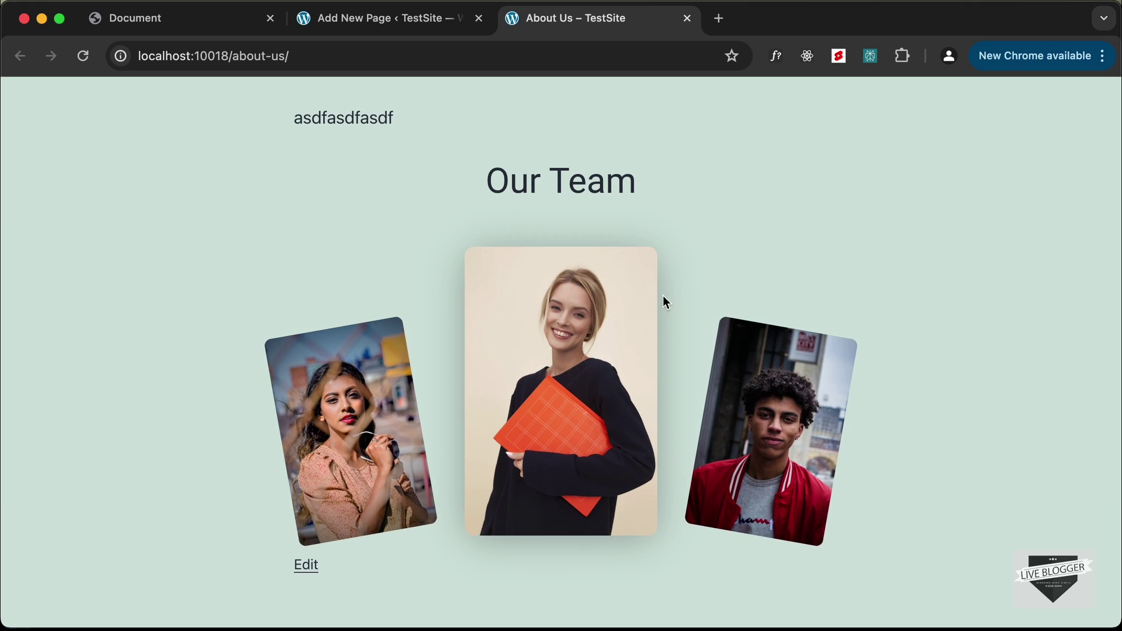
- Change the .team-container height from 300px to 400px in the Custom HTML code
click(389, 19)
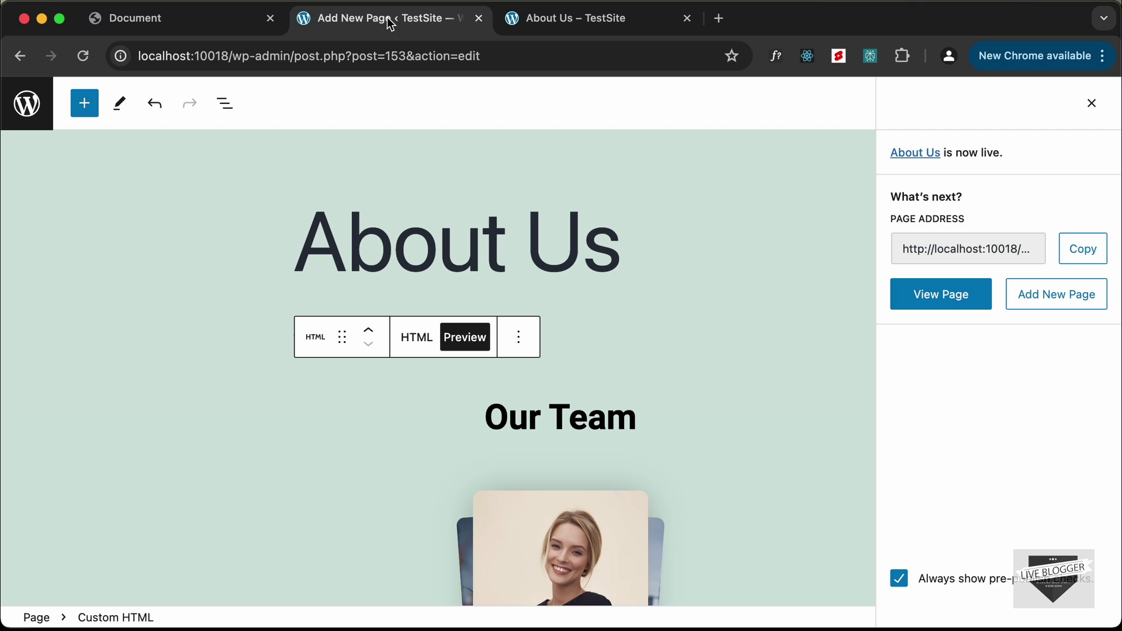
click(416, 344)
scroll(427, 498, down, 3)
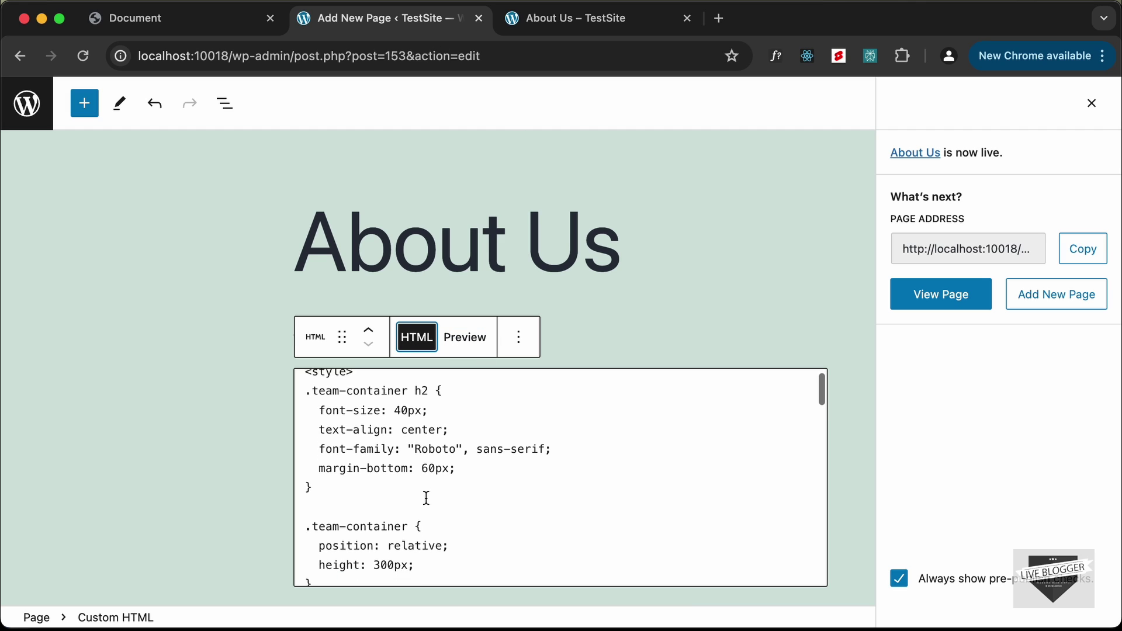
click(381, 514)
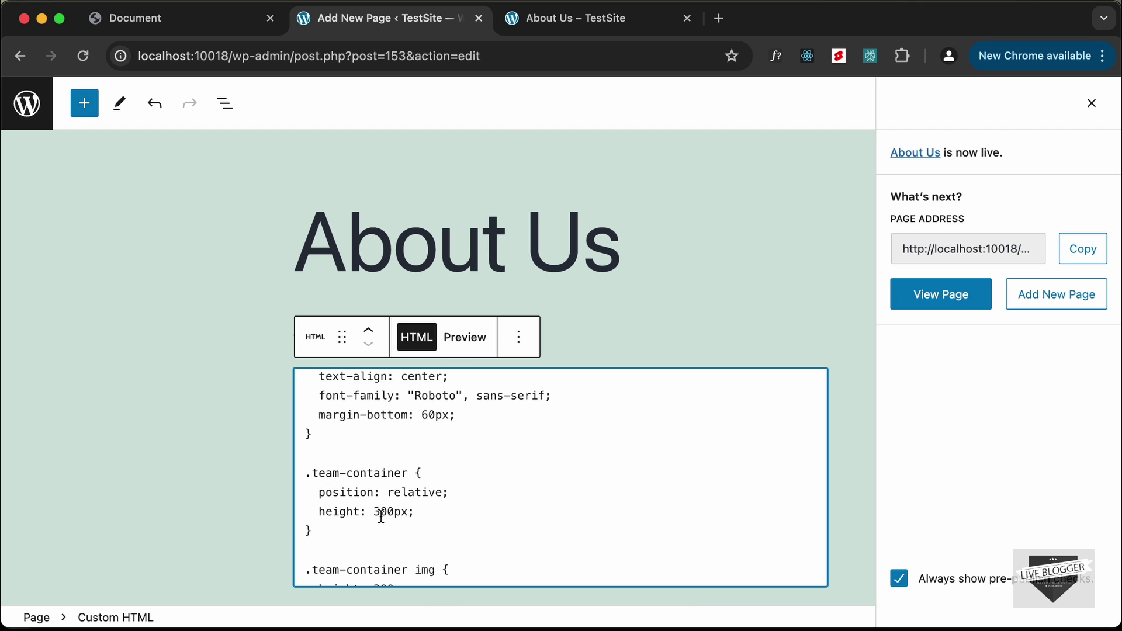
key(BackSpace)
text(4)
scroll(407, 519, down, 10)
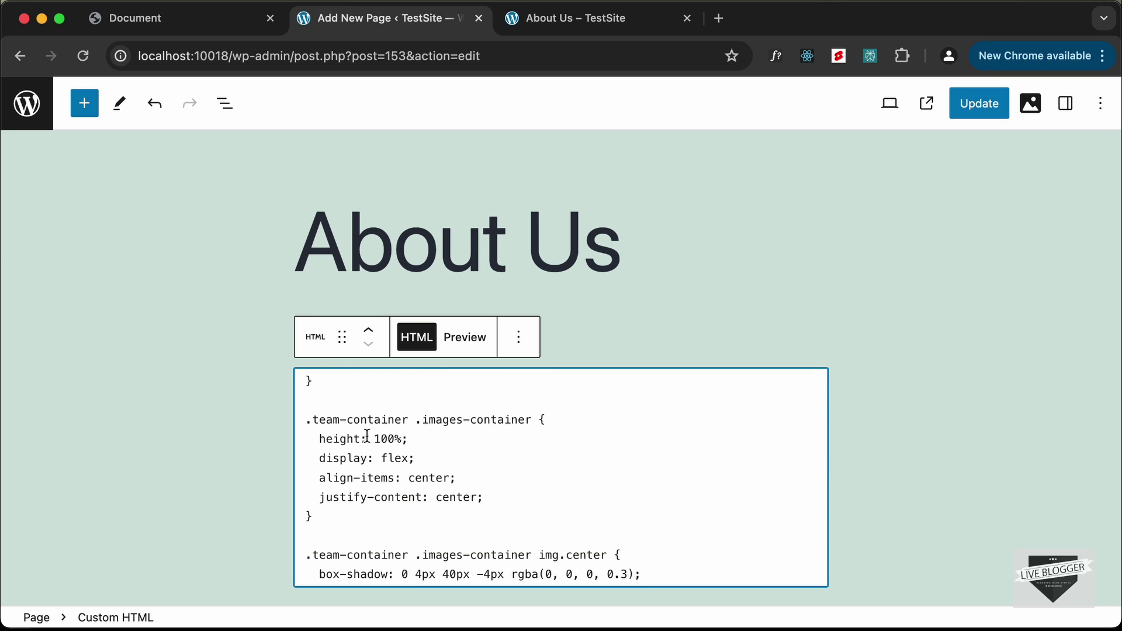
- Adjust the .images-container height, preview the block, and update the published page
click(403, 440)
key(BackSpace)
key(BackSpace)
key(BackSpace)
click(466, 339)
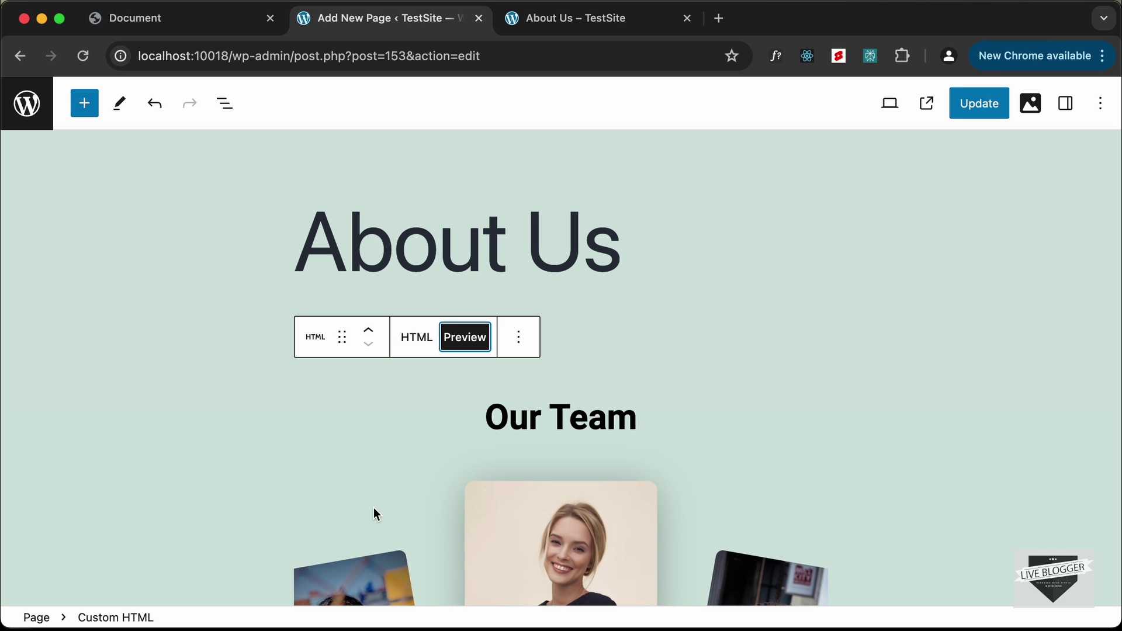
click(414, 345)
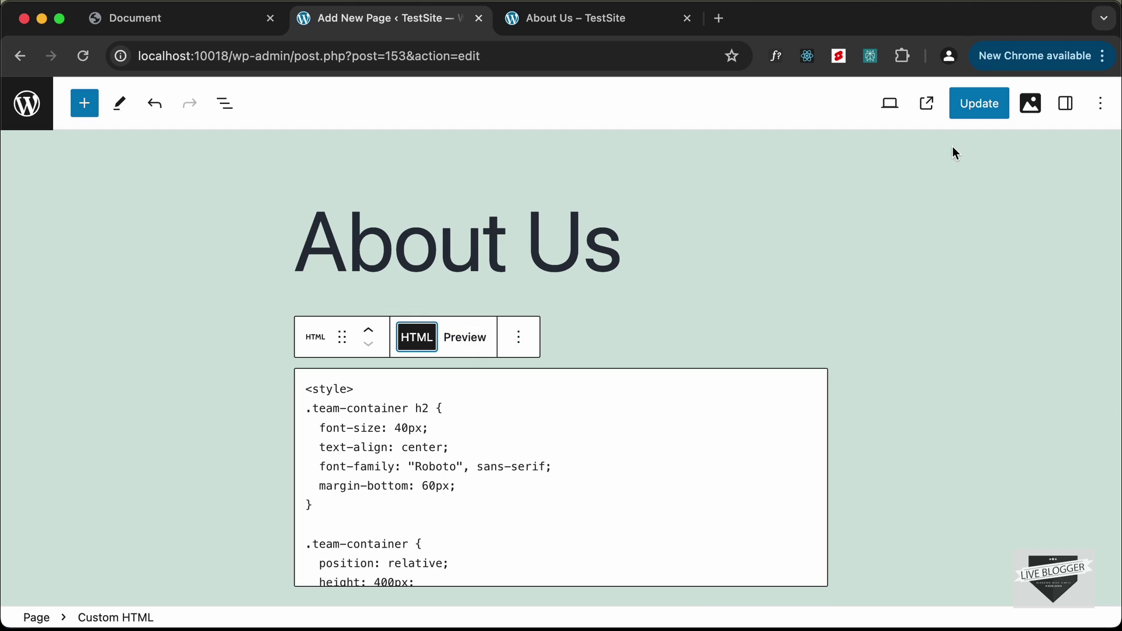
click(980, 103)
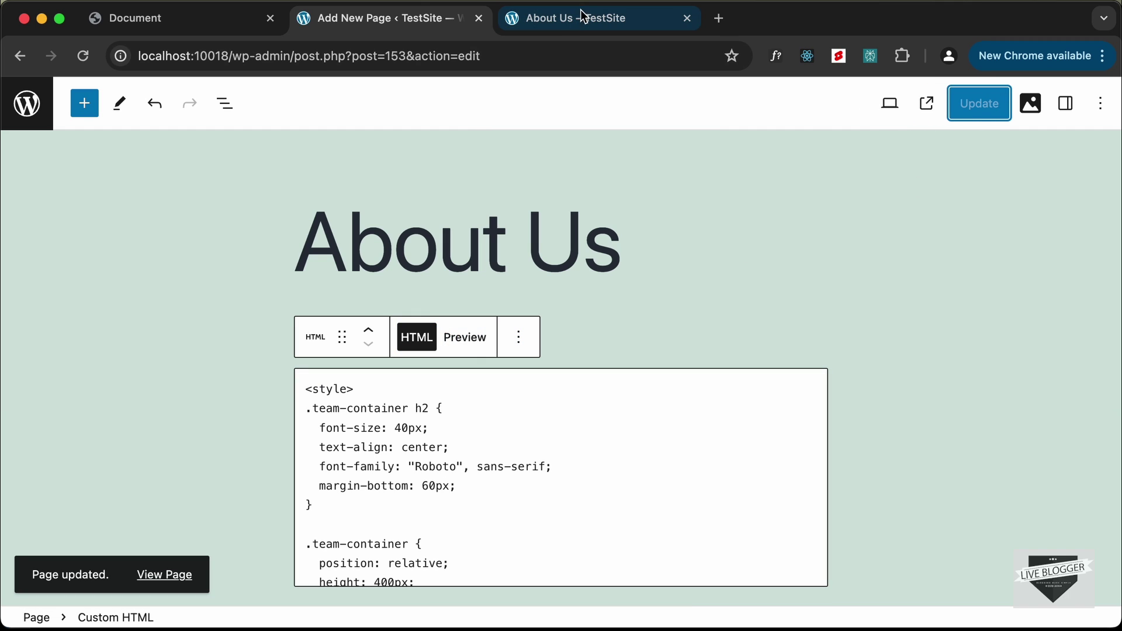
click(593, 25)
- Reload the live About Us page and scroll through to check the Our Team cards
click(89, 57)
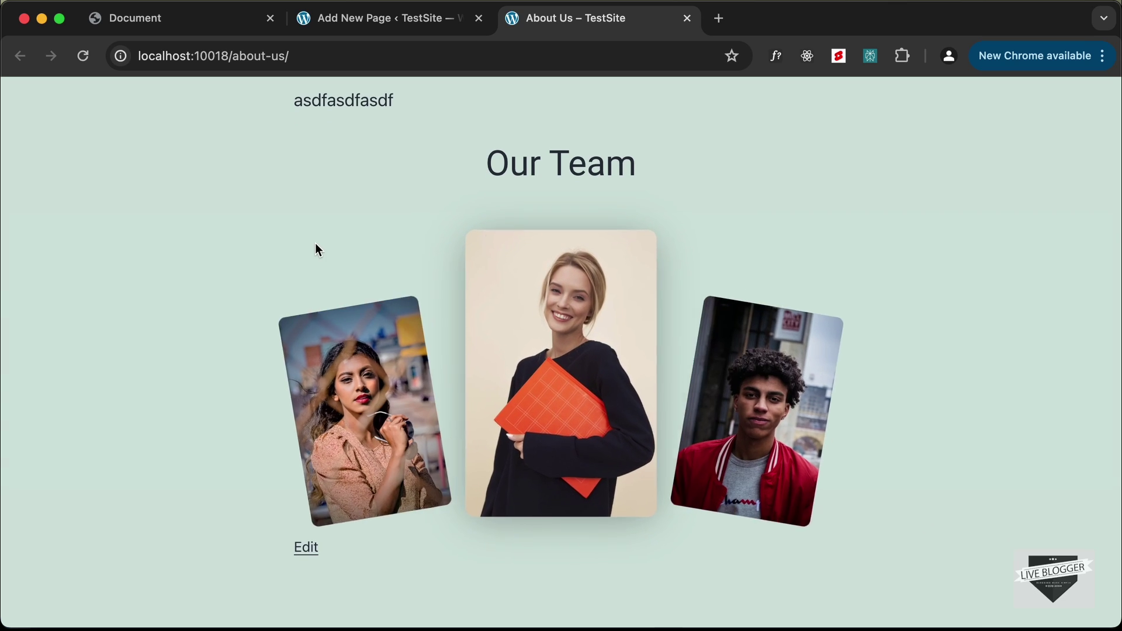
scroll(314, 243, up, 2)
scroll(560, 377, up, 10)
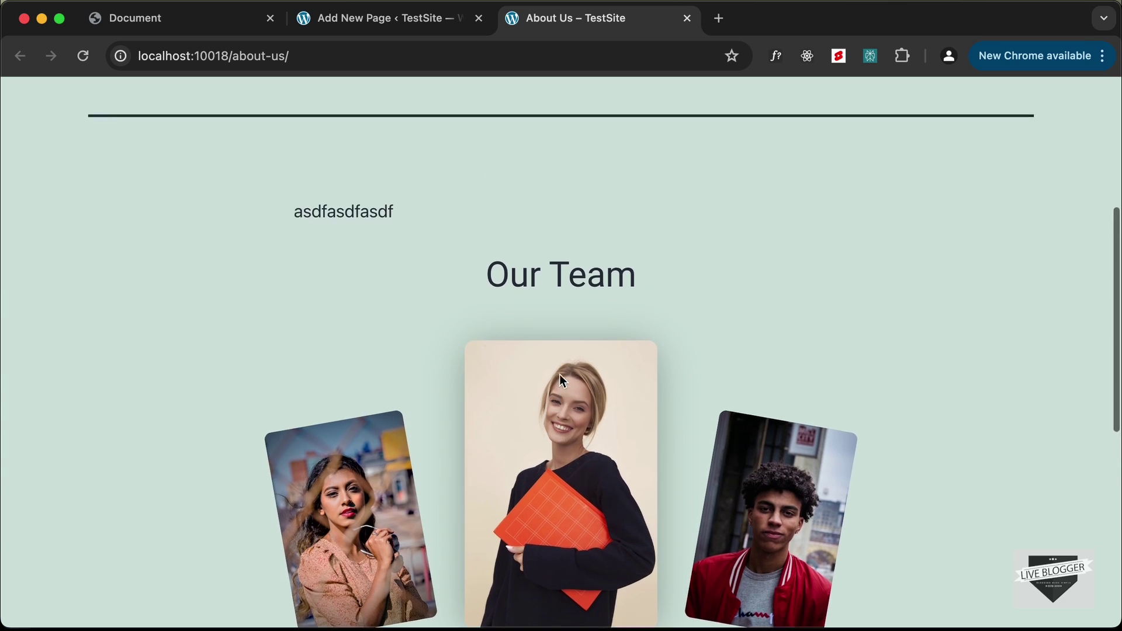
scroll(561, 382, down, 6)
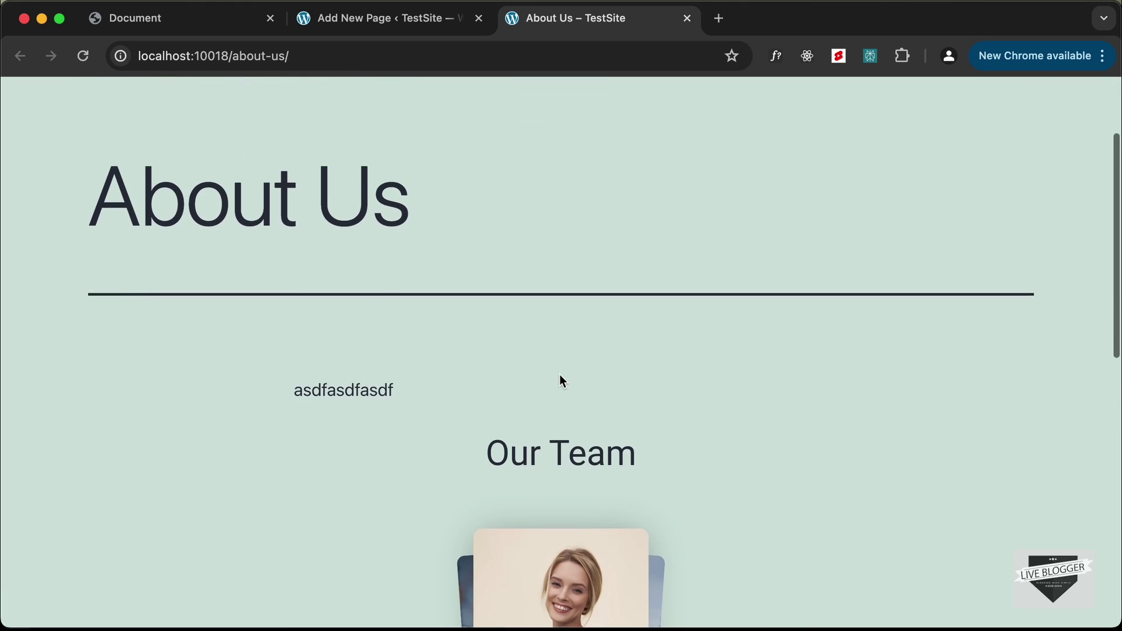